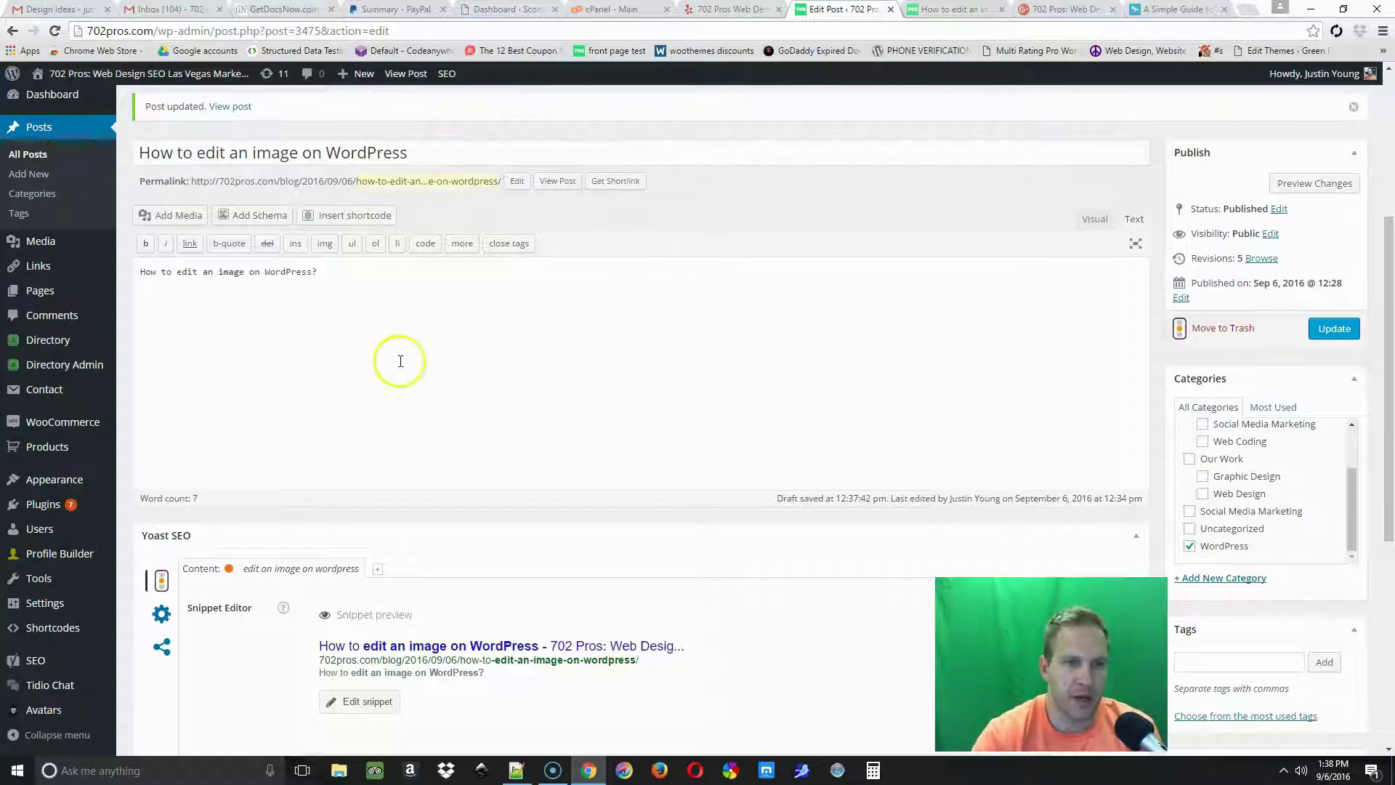
# Step: Upload 4244333-bird.jpg to the media library and select its Title field for editing
pyautogui.click(152, 311)
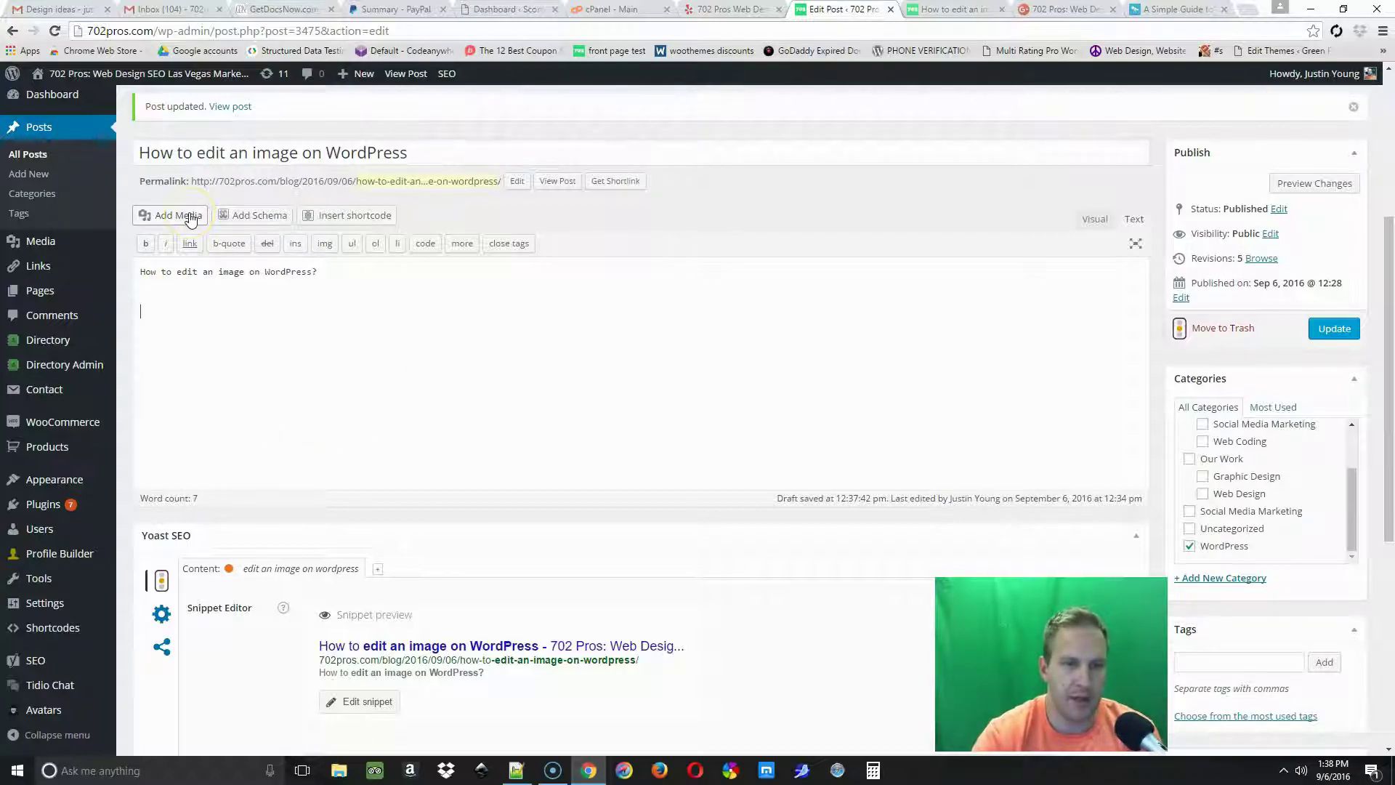
pyautogui.click(178, 363)
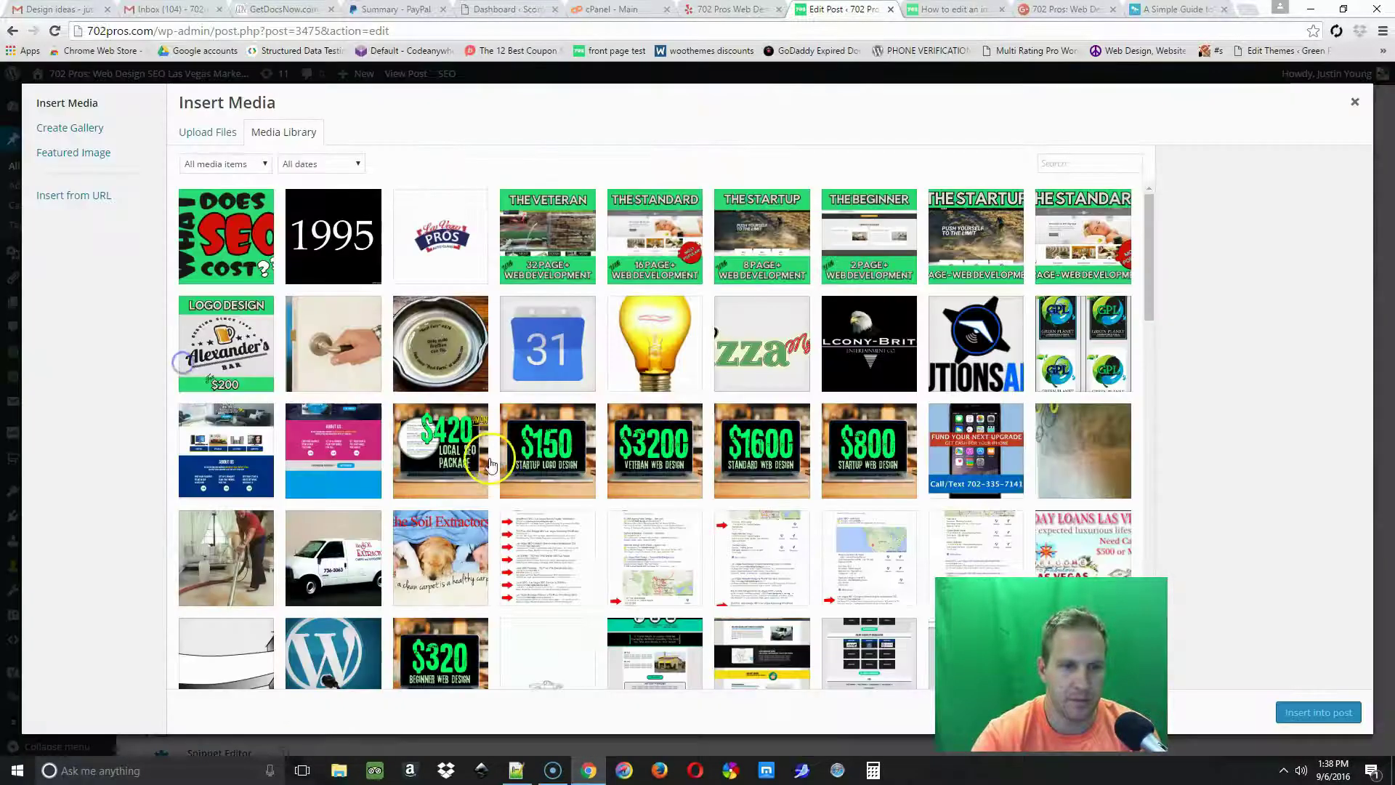
pyautogui.click(206, 134)
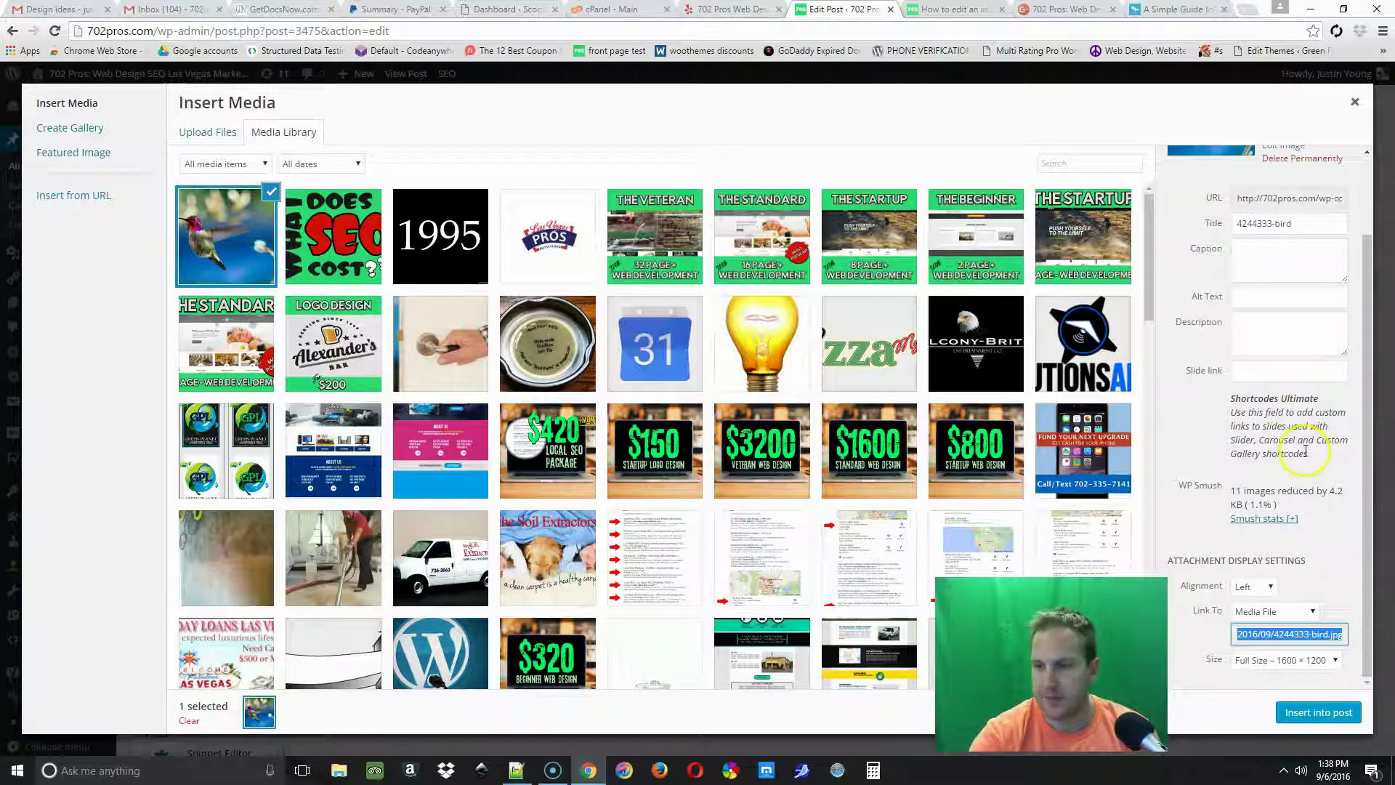
pyautogui.scroll(3, 1305, 450)
pyautogui.tripleClick(1301, 320)
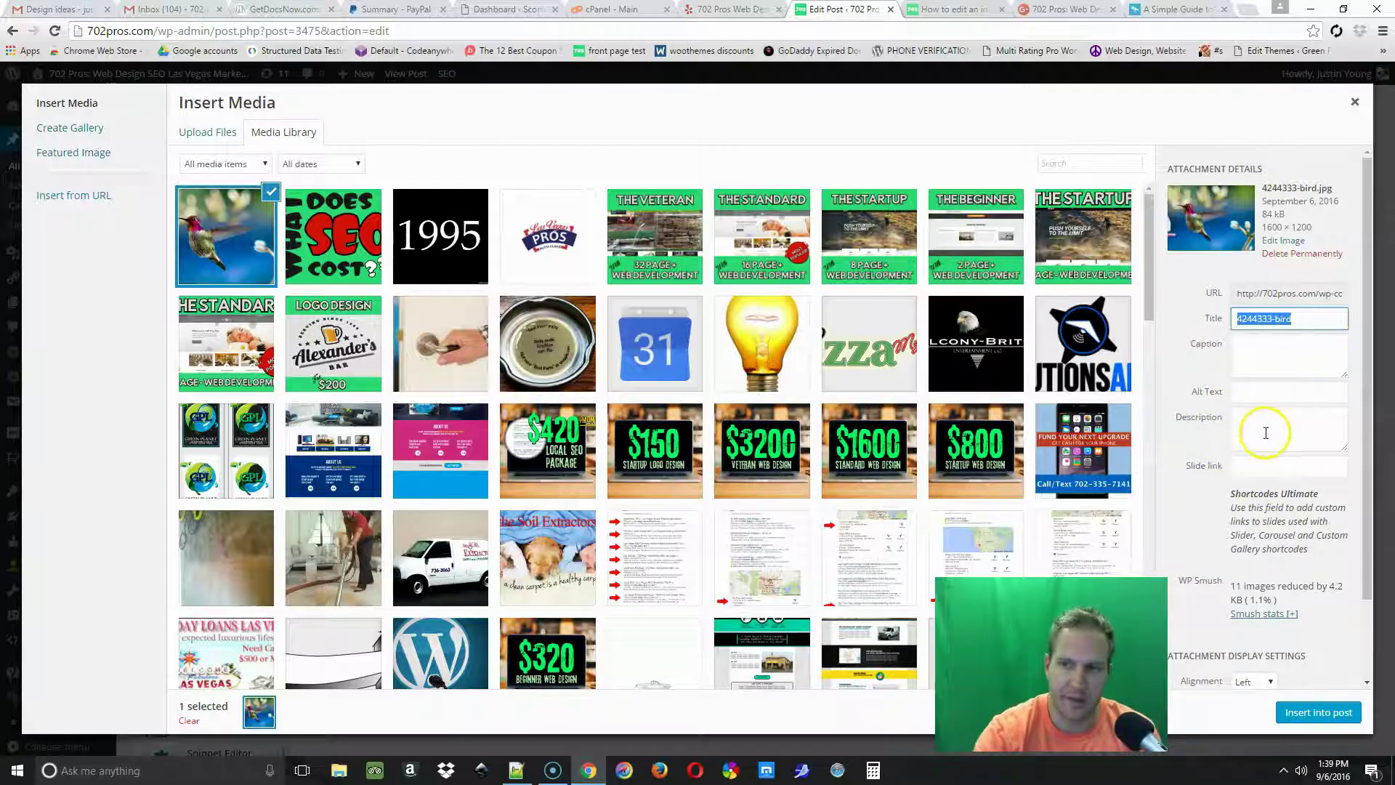
# Step: Set the image title to 'bird'
pyautogui.write('bird')
pyautogui.click(1301, 363)
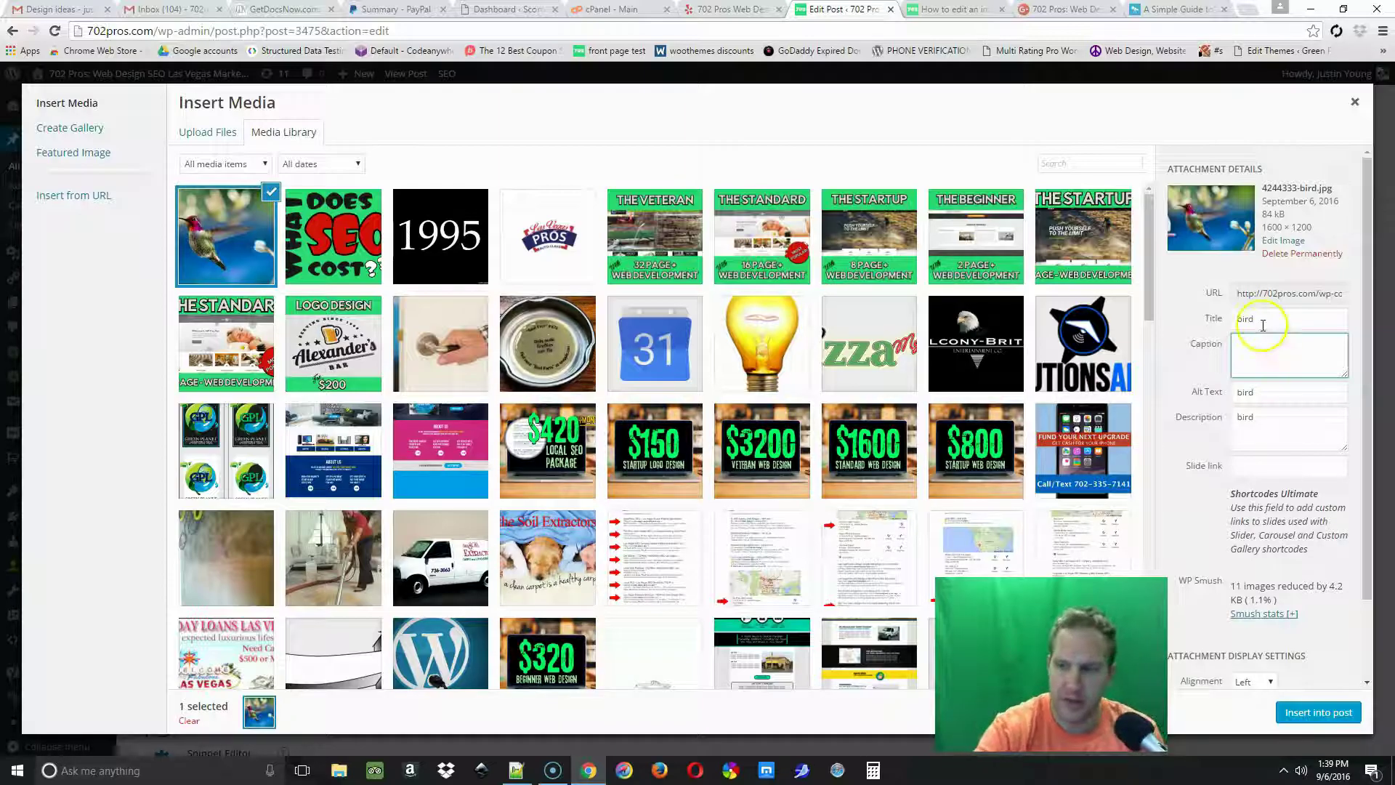
pyautogui.scroll(-2, 1260, 369)
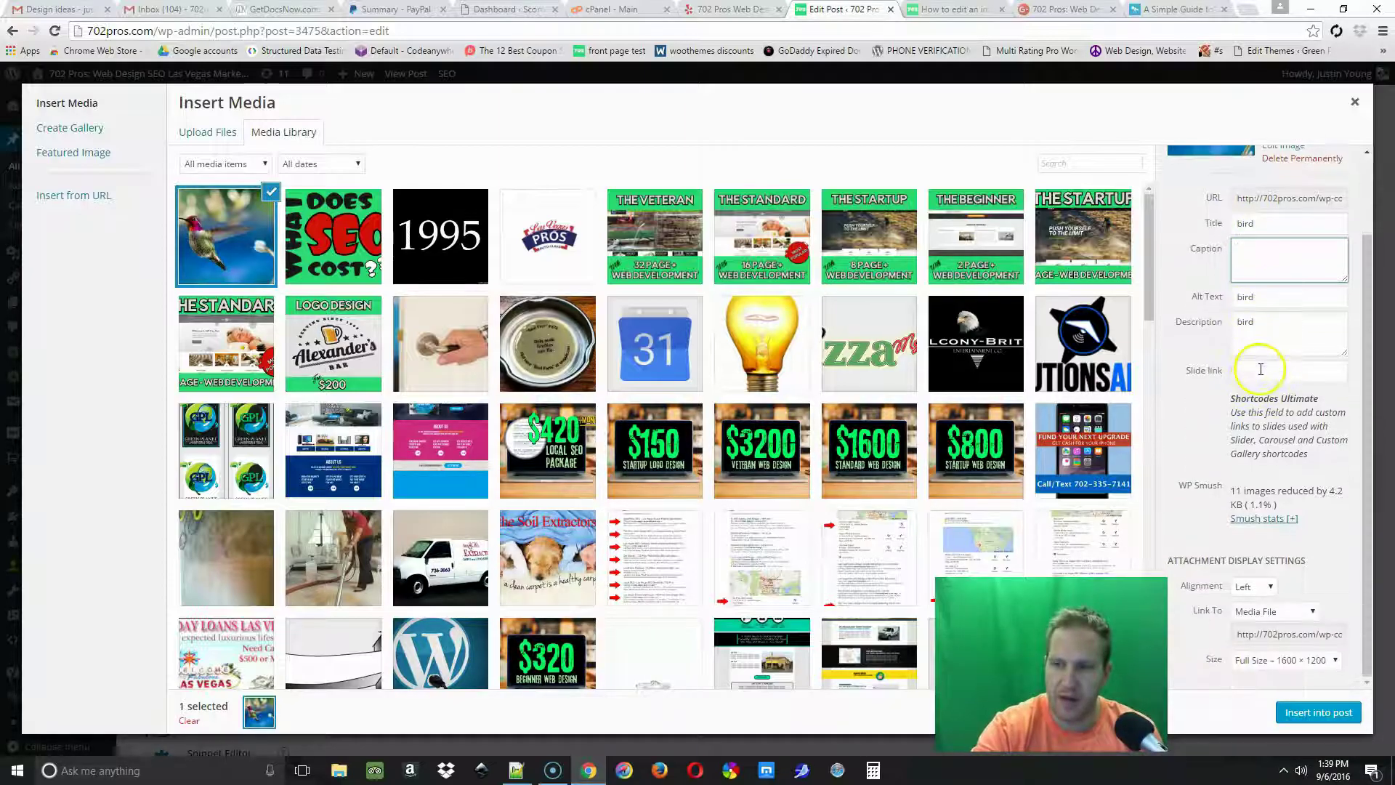
pyautogui.moveTo(1166, 563); pyautogui.dragTo(1321, 566)
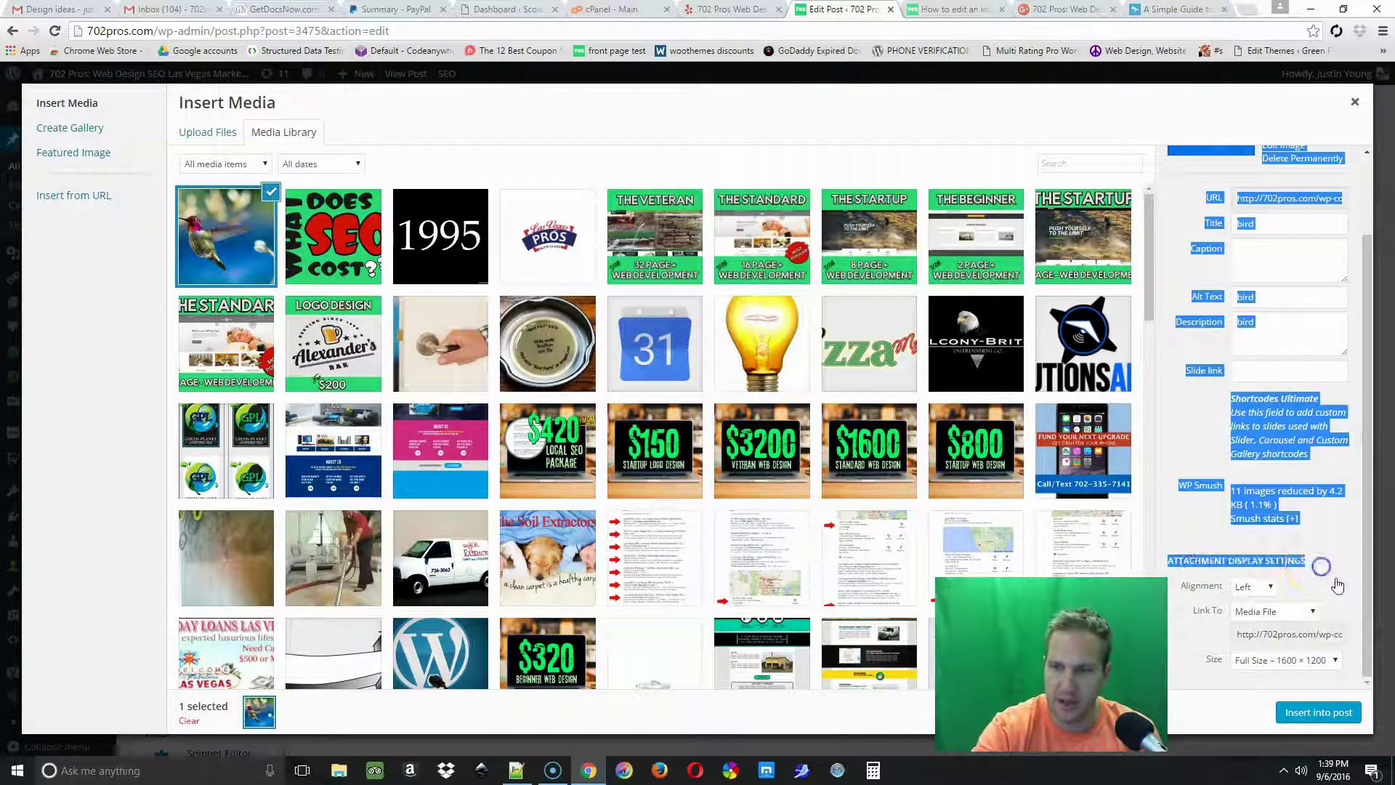
pyautogui.click(1337, 578)
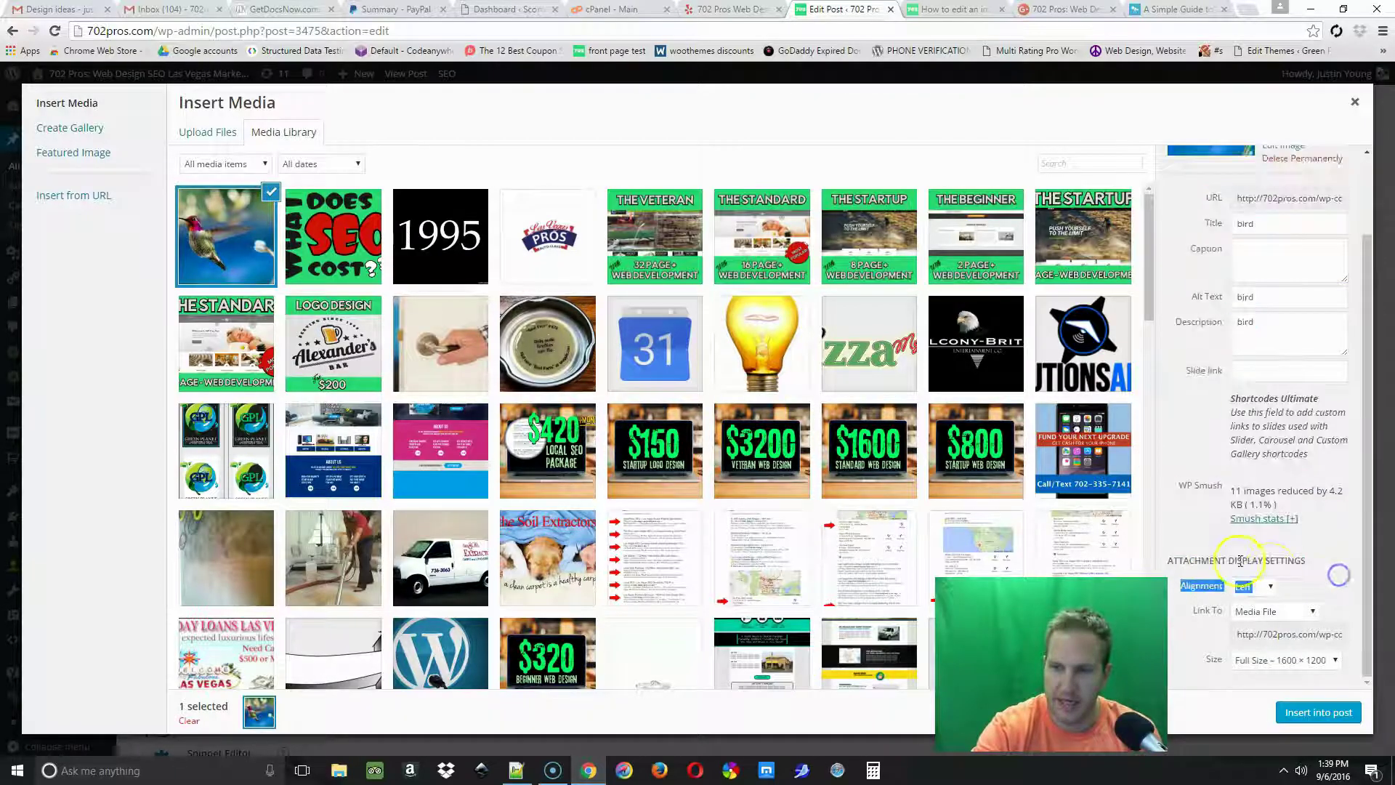
# Step: Set the image alignment to Left and its link target to None
pyautogui.click(1268, 589)
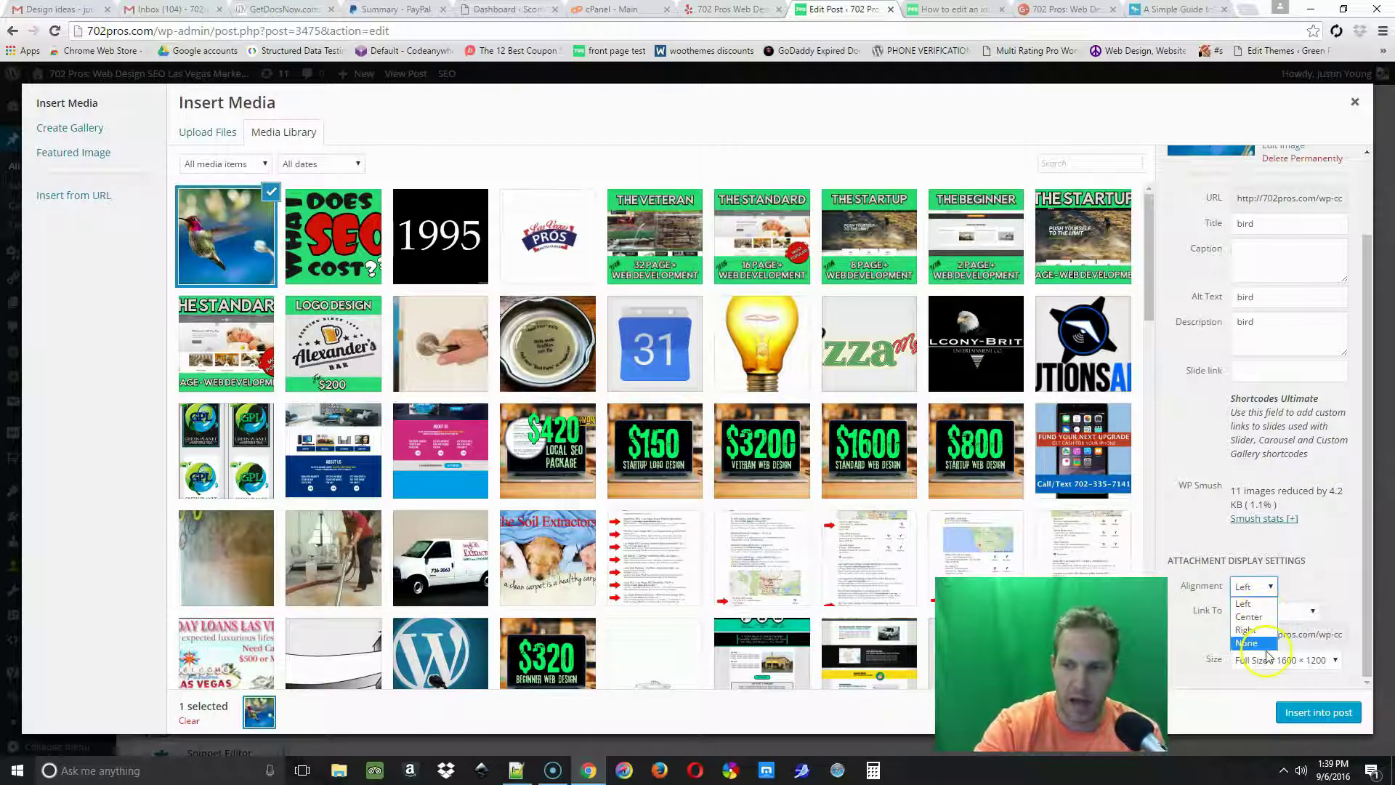
pyautogui.click(1266, 605)
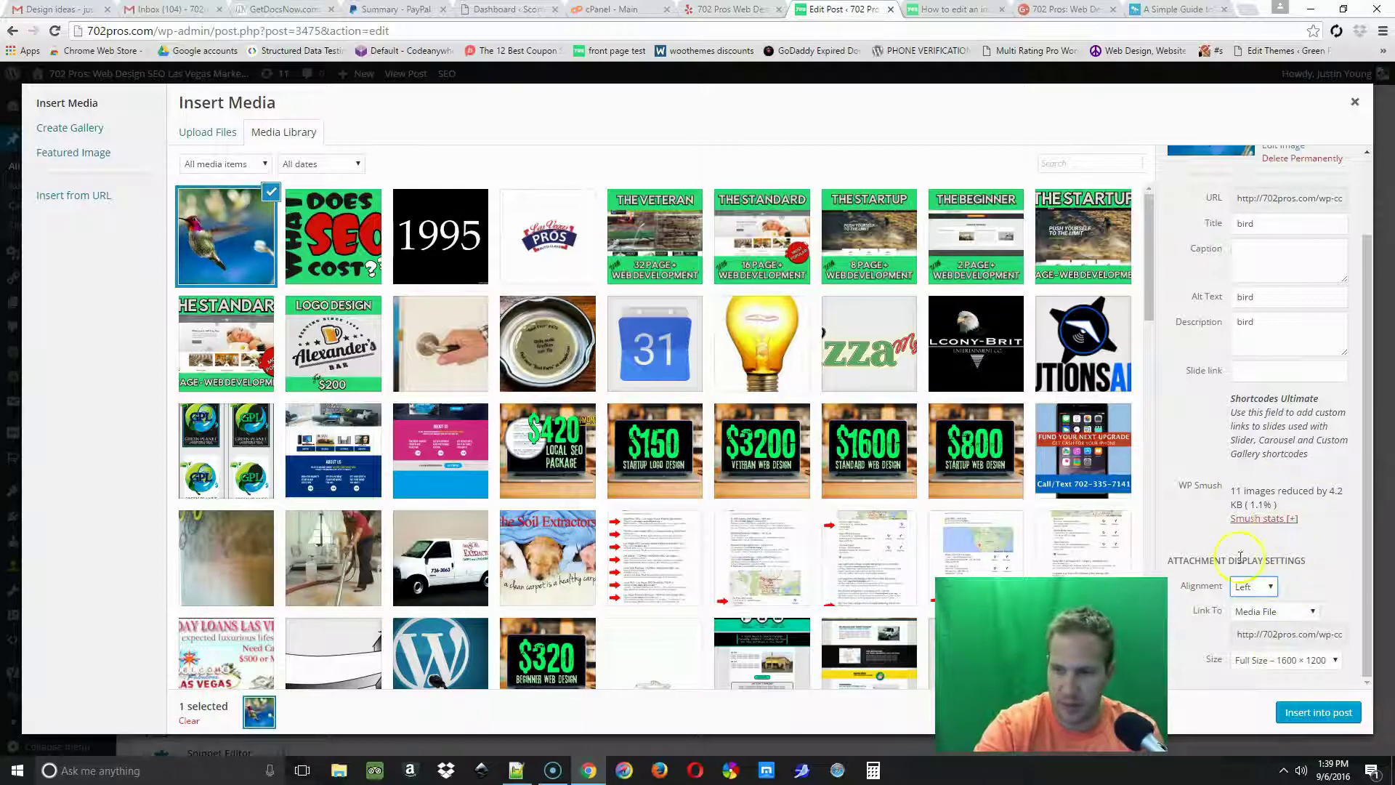
pyautogui.click(1274, 613)
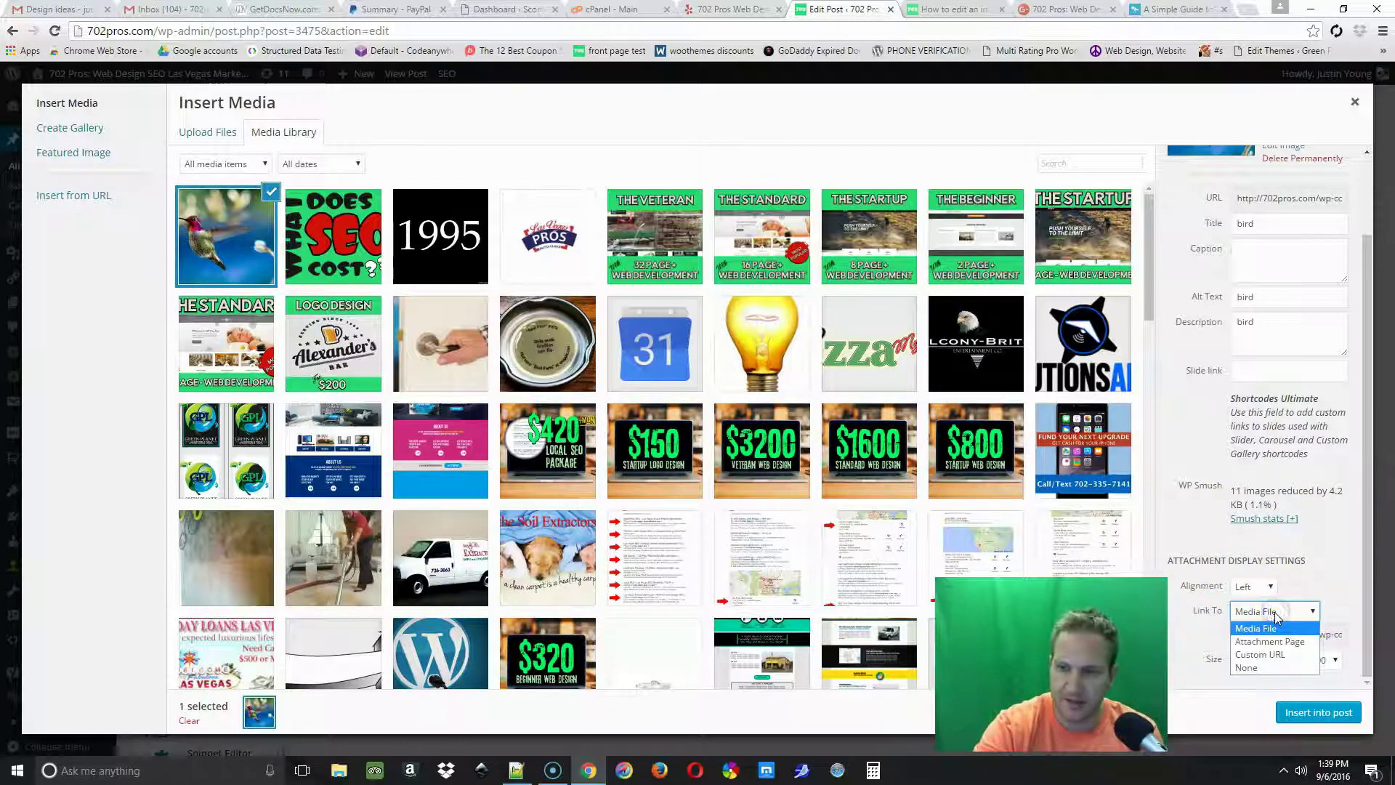
pyautogui.click(1264, 657)
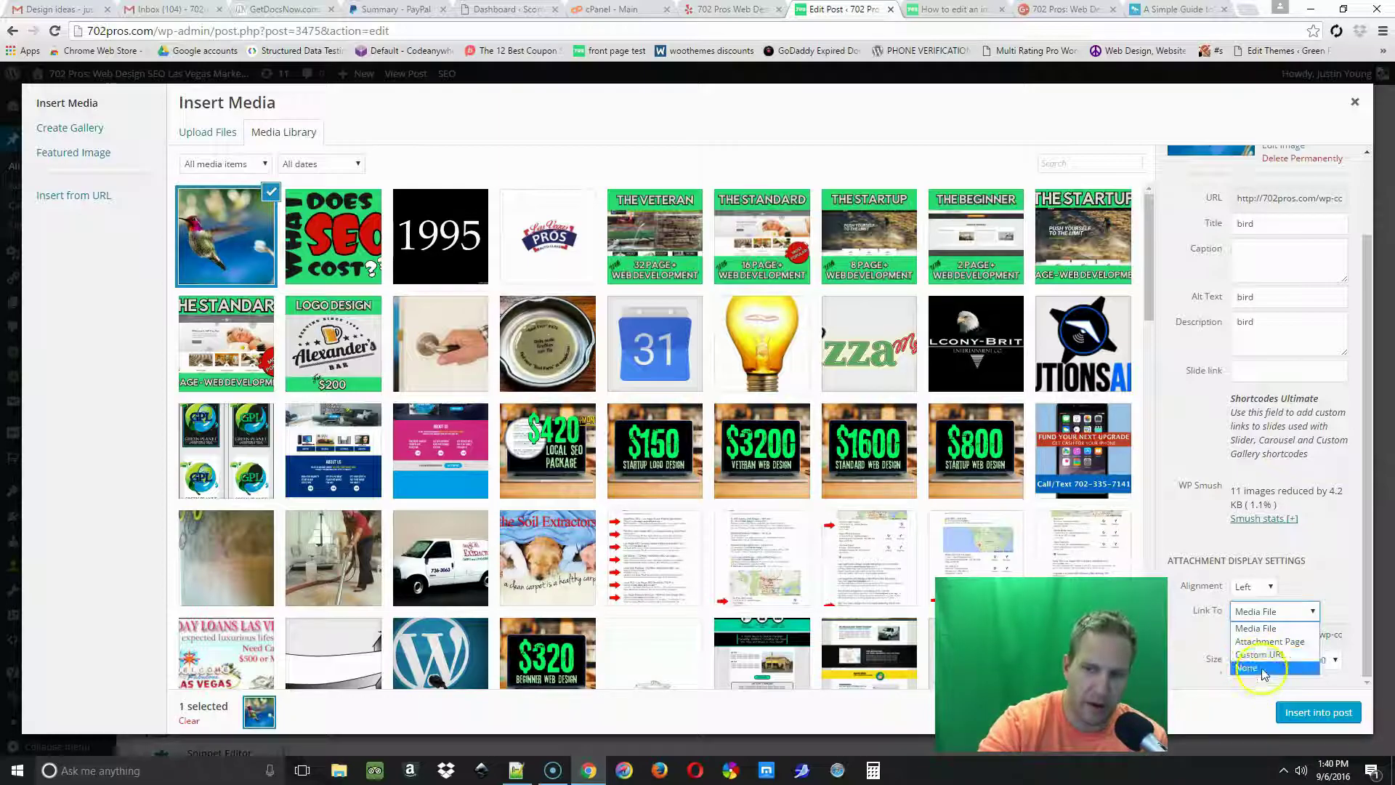
pyautogui.click(1265, 661)
pyautogui.click(1264, 661)
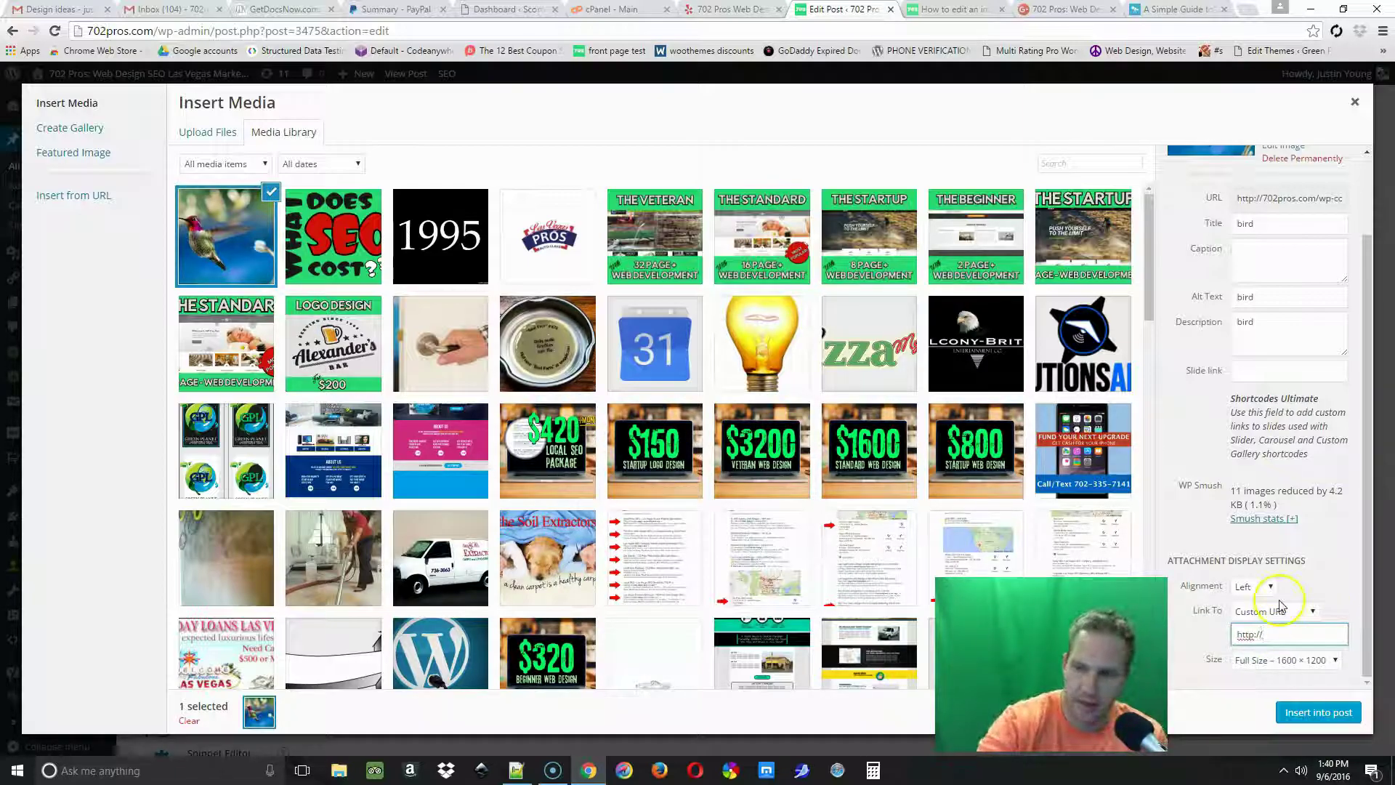
pyautogui.click(1280, 607)
pyautogui.click(1264, 655)
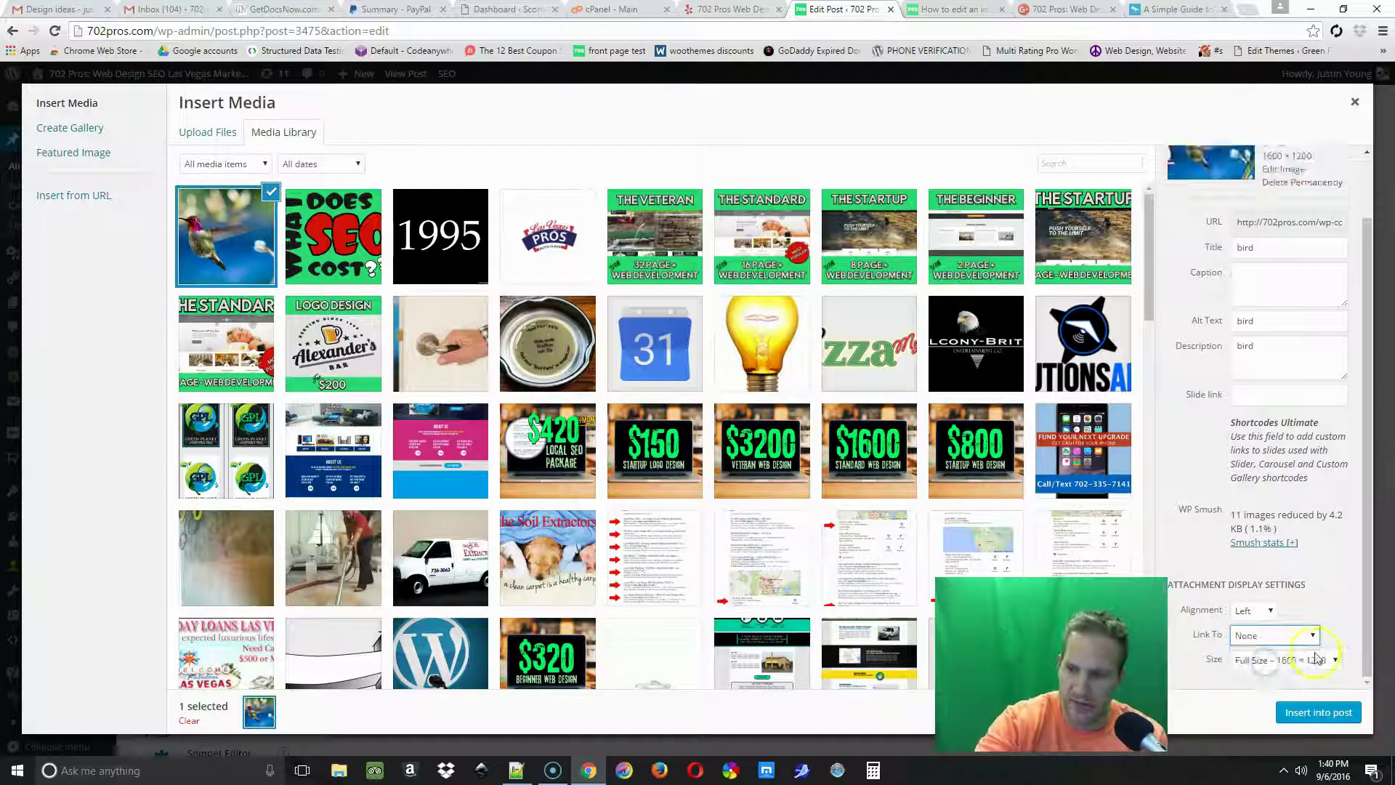
# Step: Insert the image into the post at Full Size (1600 × 1200)
pyautogui.click(1279, 660)
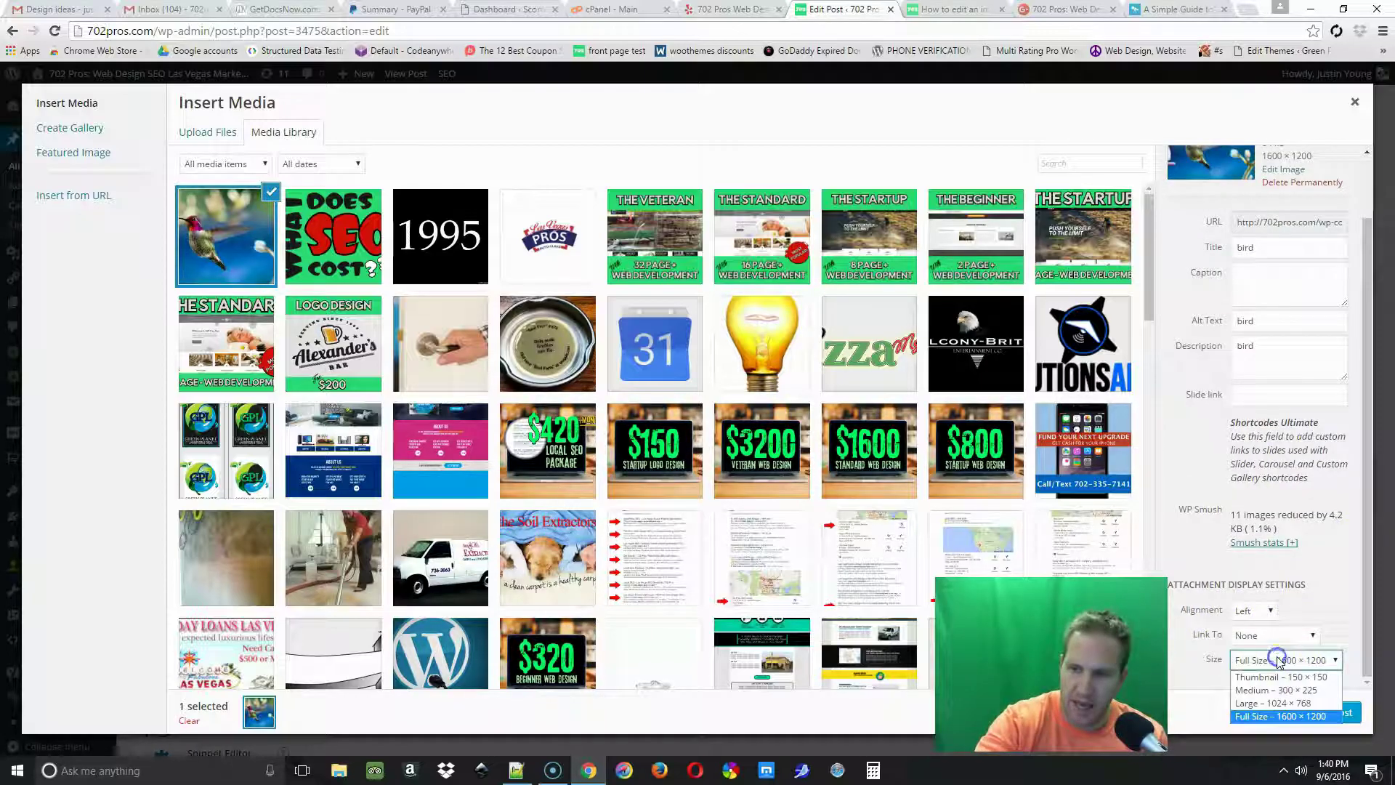
pyautogui.click(1274, 717)
pyautogui.click(1340, 712)
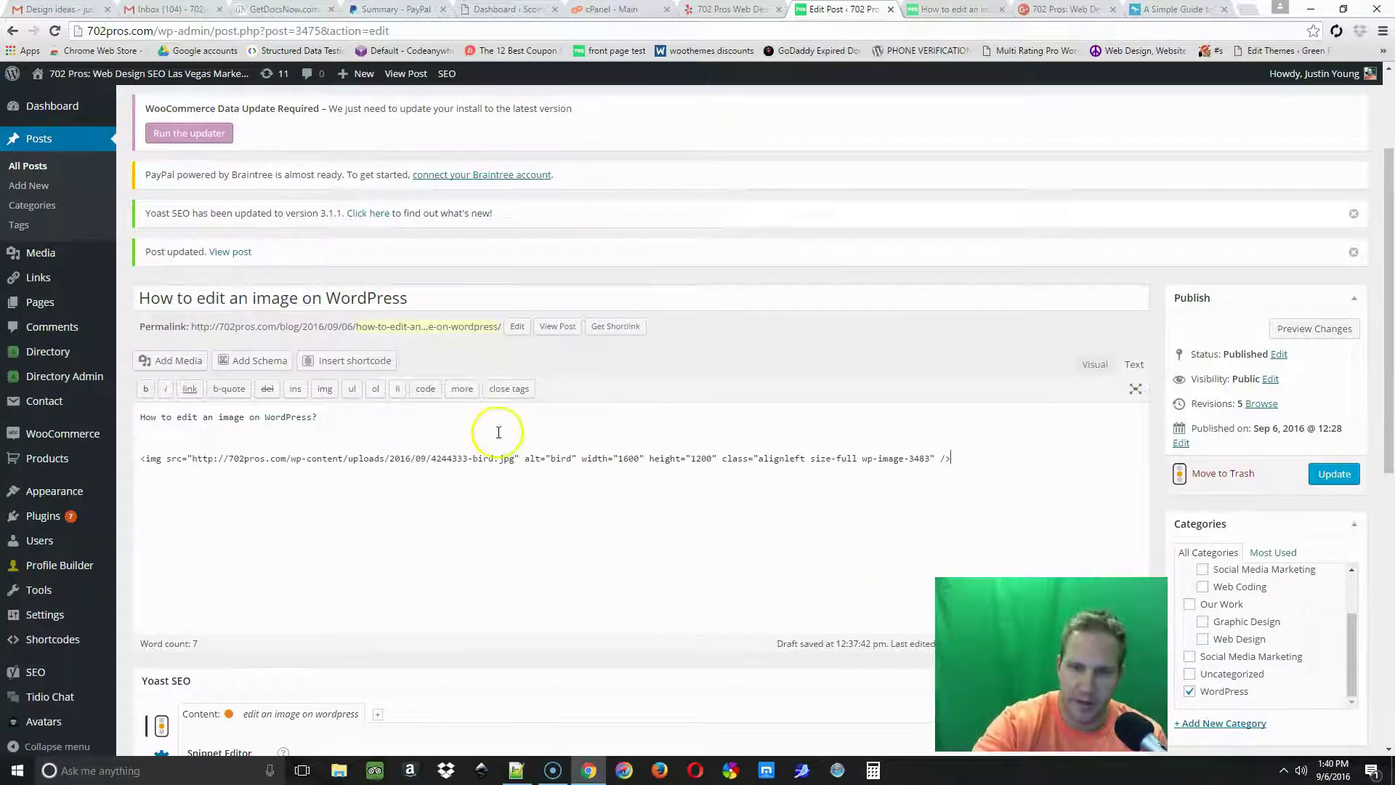
# Step: Update the post containing the bird image code
pyautogui.click(394, 436)
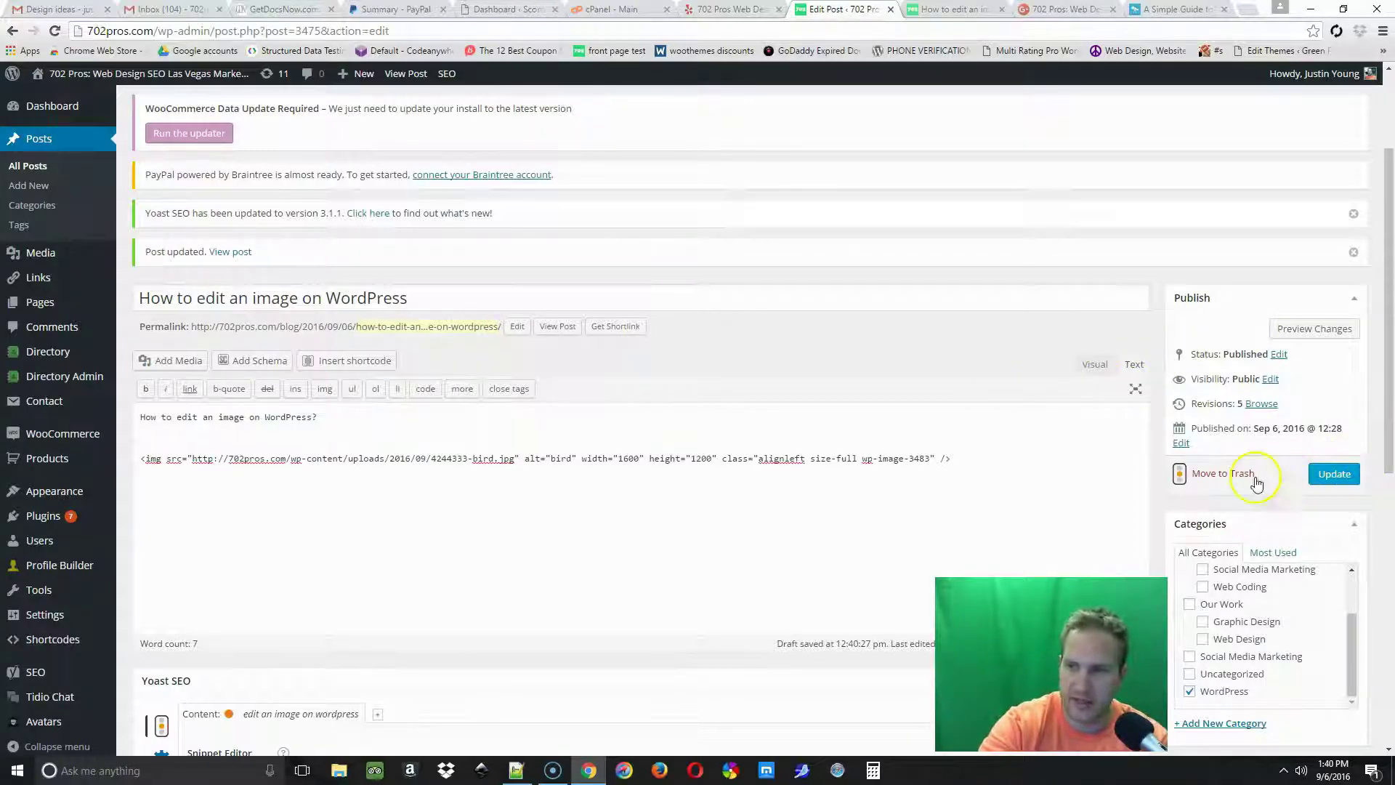
pyautogui.click(1331, 476)
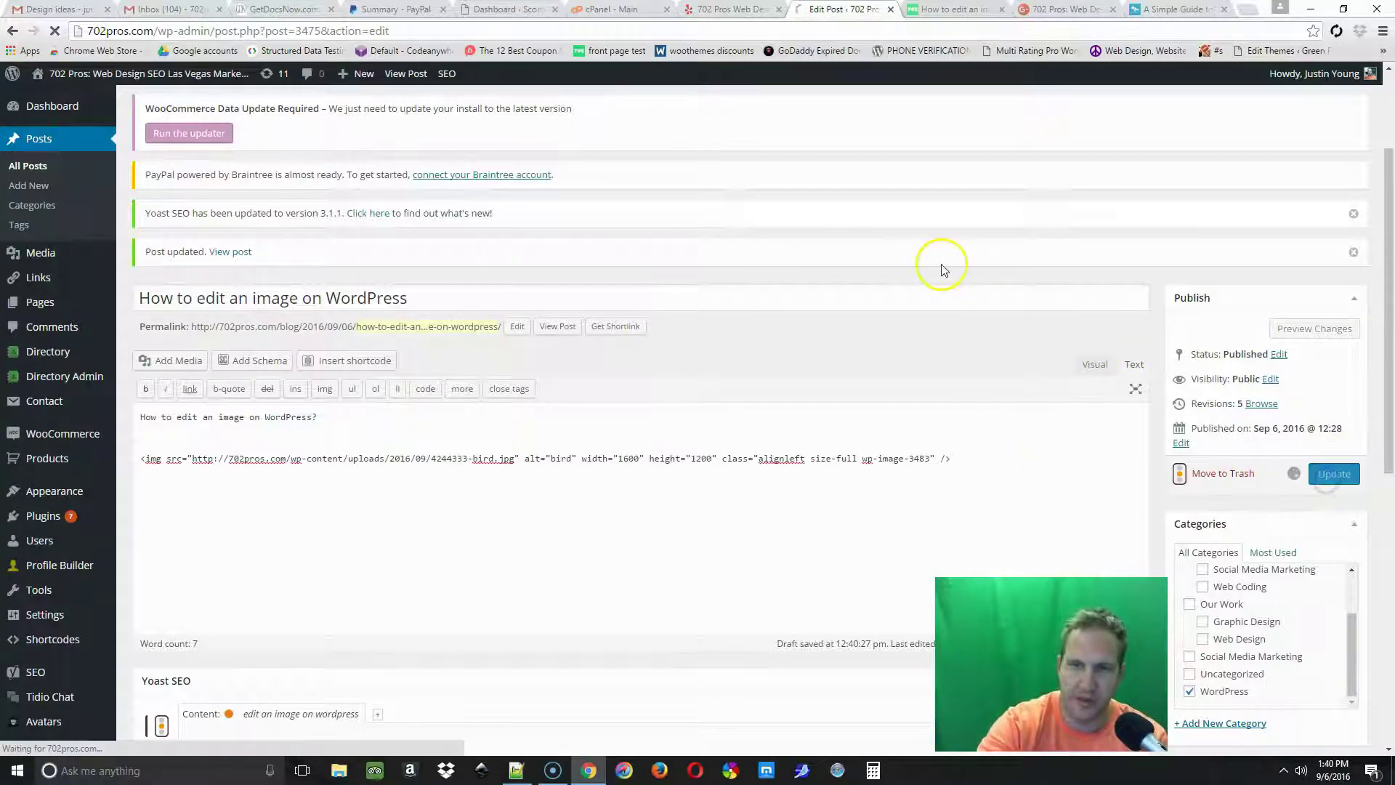
# Step: Reload the live post 'How to edit an image on WordPress' and view the hummingbird image
pyautogui.rightClick(963, 8)
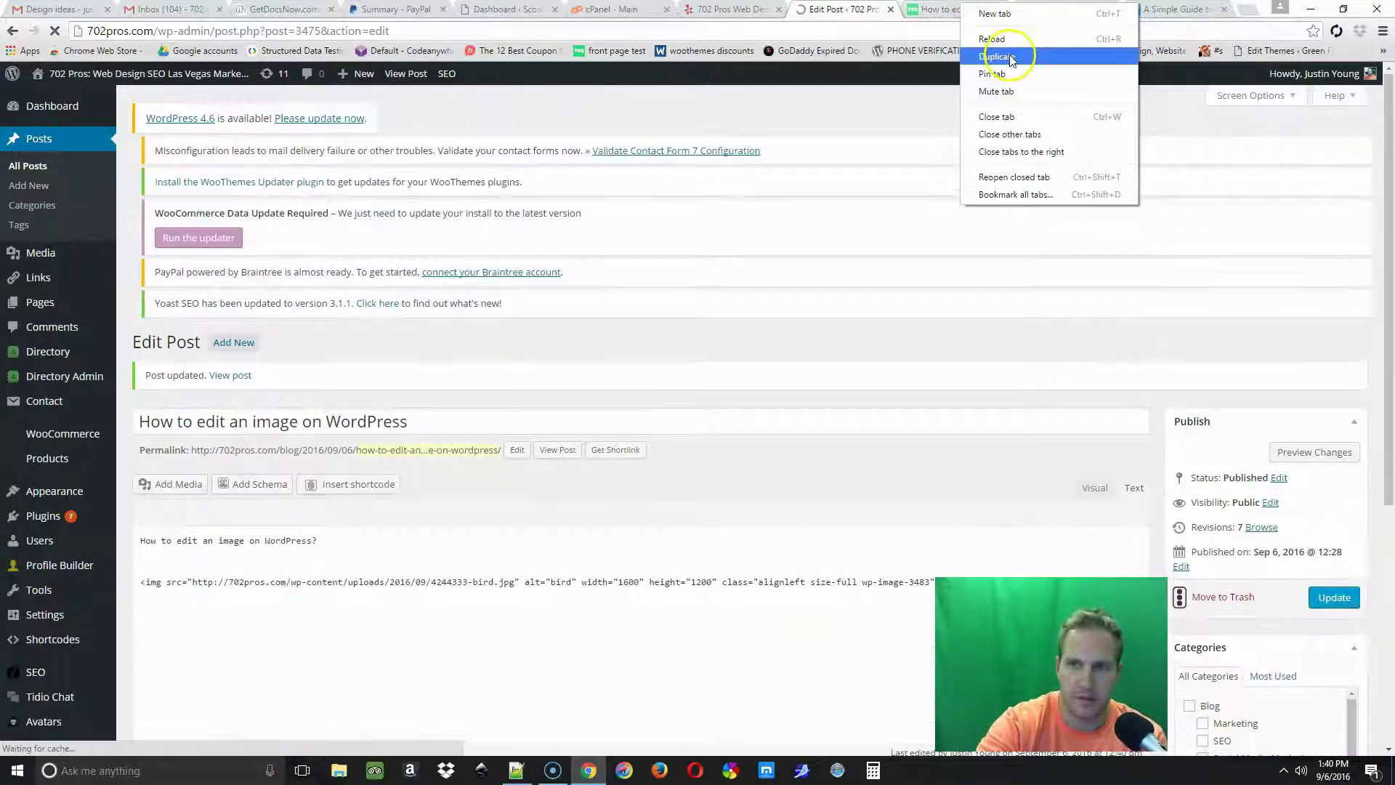
pyautogui.click(1022, 40)
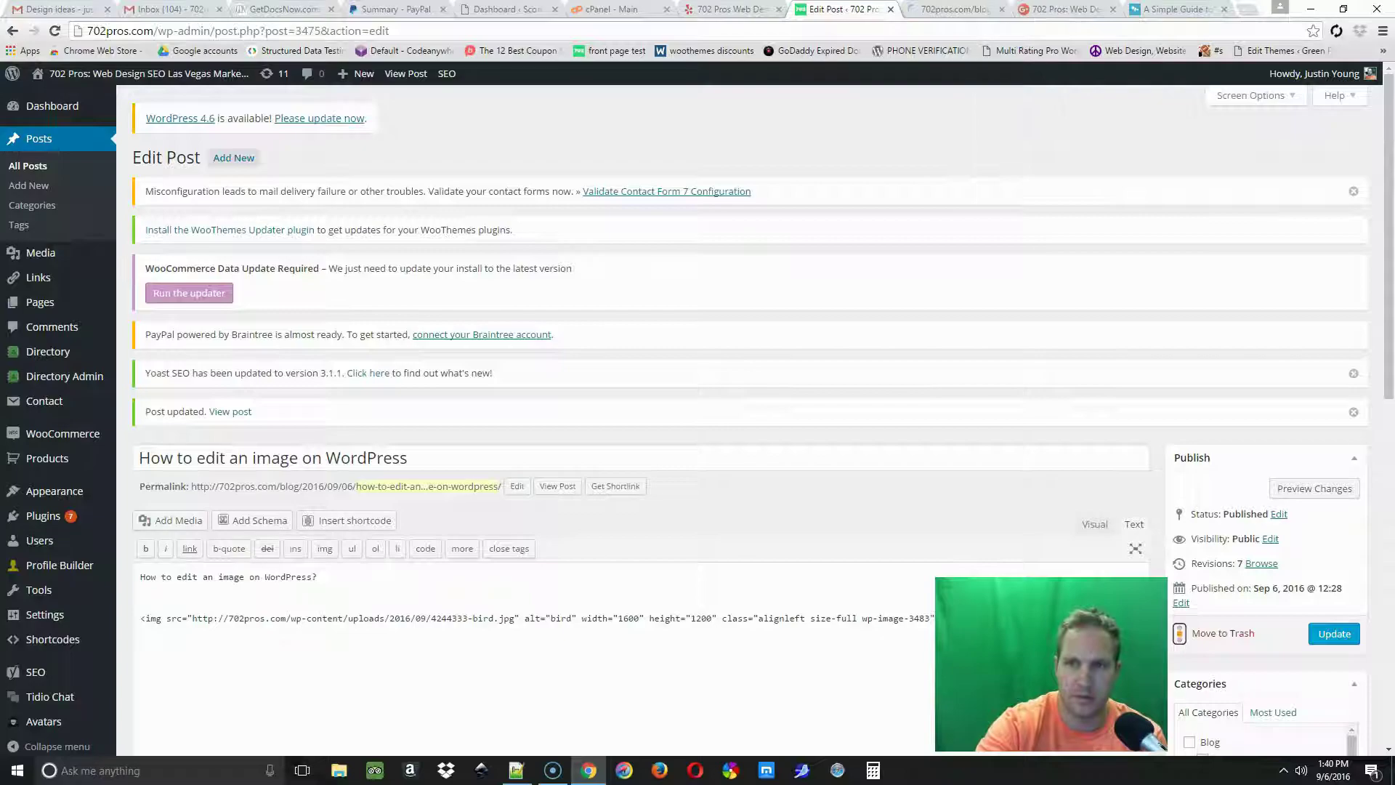
pyautogui.click(935, 9)
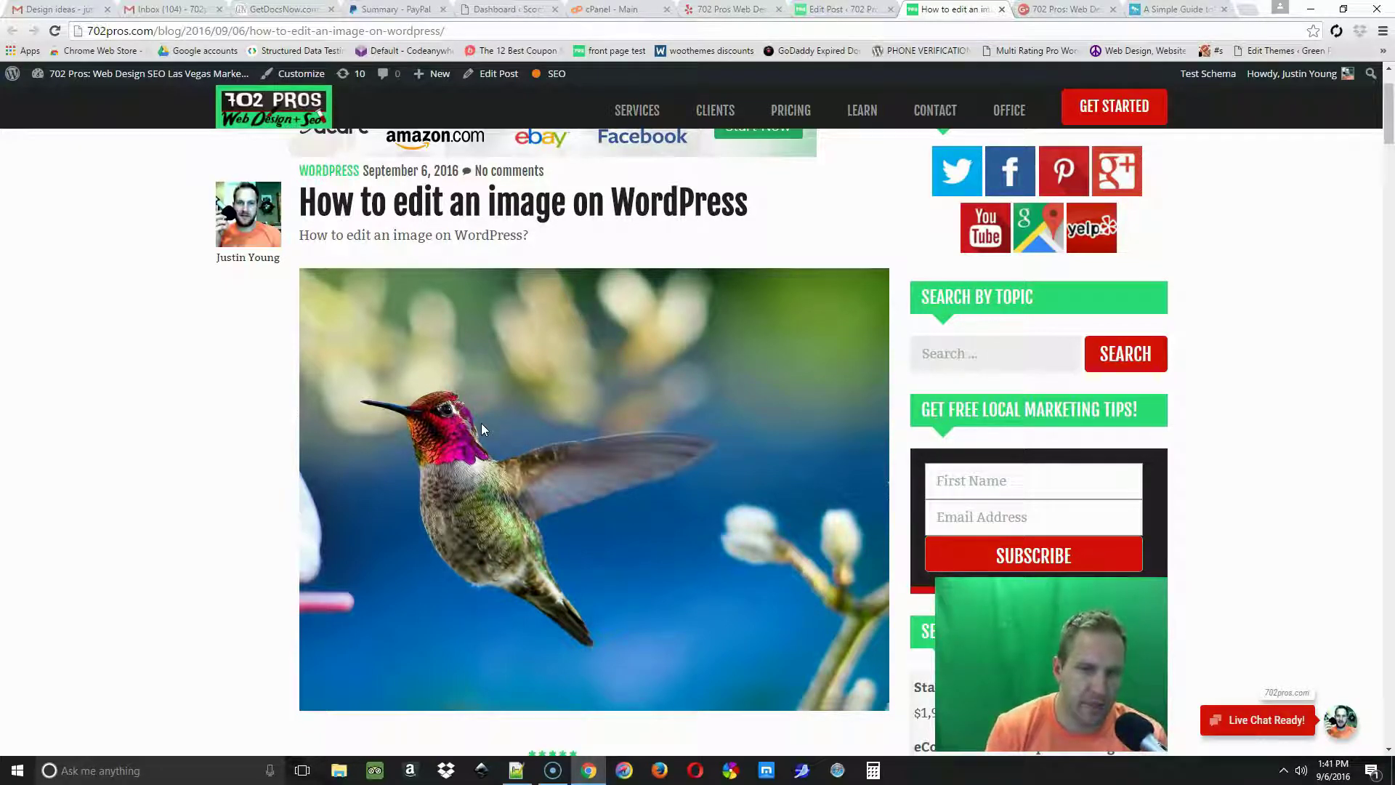
pyautogui.click(490, 443)
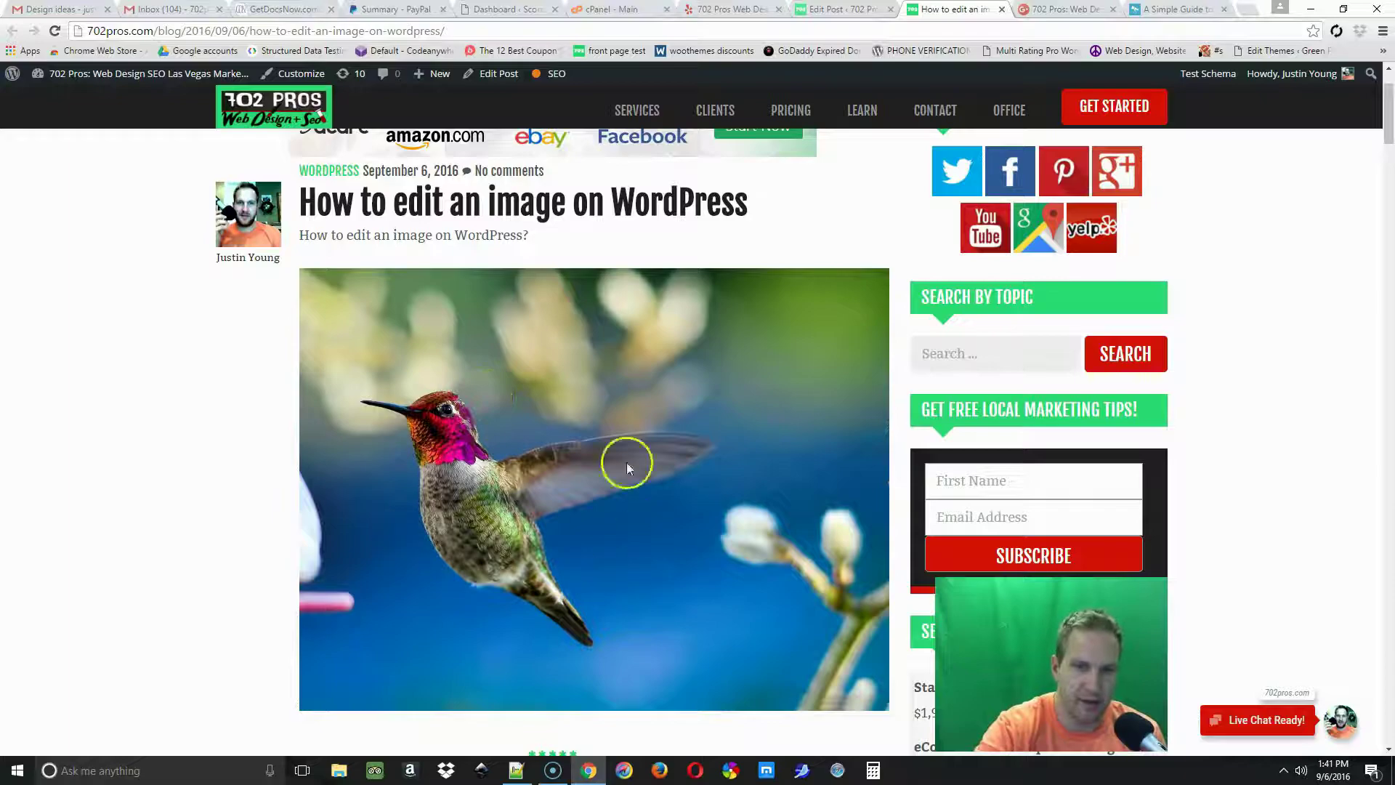
# Step: Back in Edit Post, delete the inserted image code line from the text
pyautogui.hotkey('ctrl', 'shift', 'Tab')
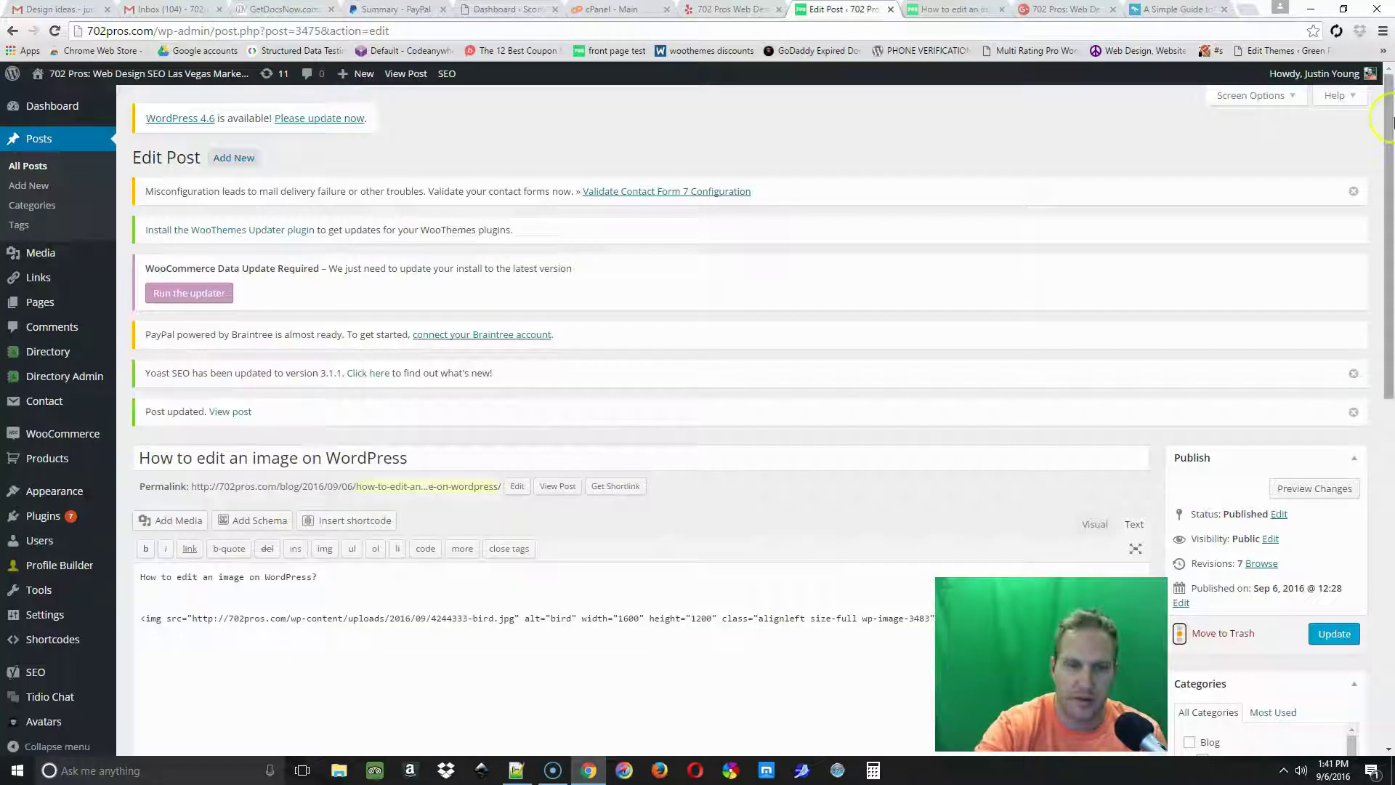
pyautogui.scroll(-3, 913, 363)
pyautogui.click(962, 398)
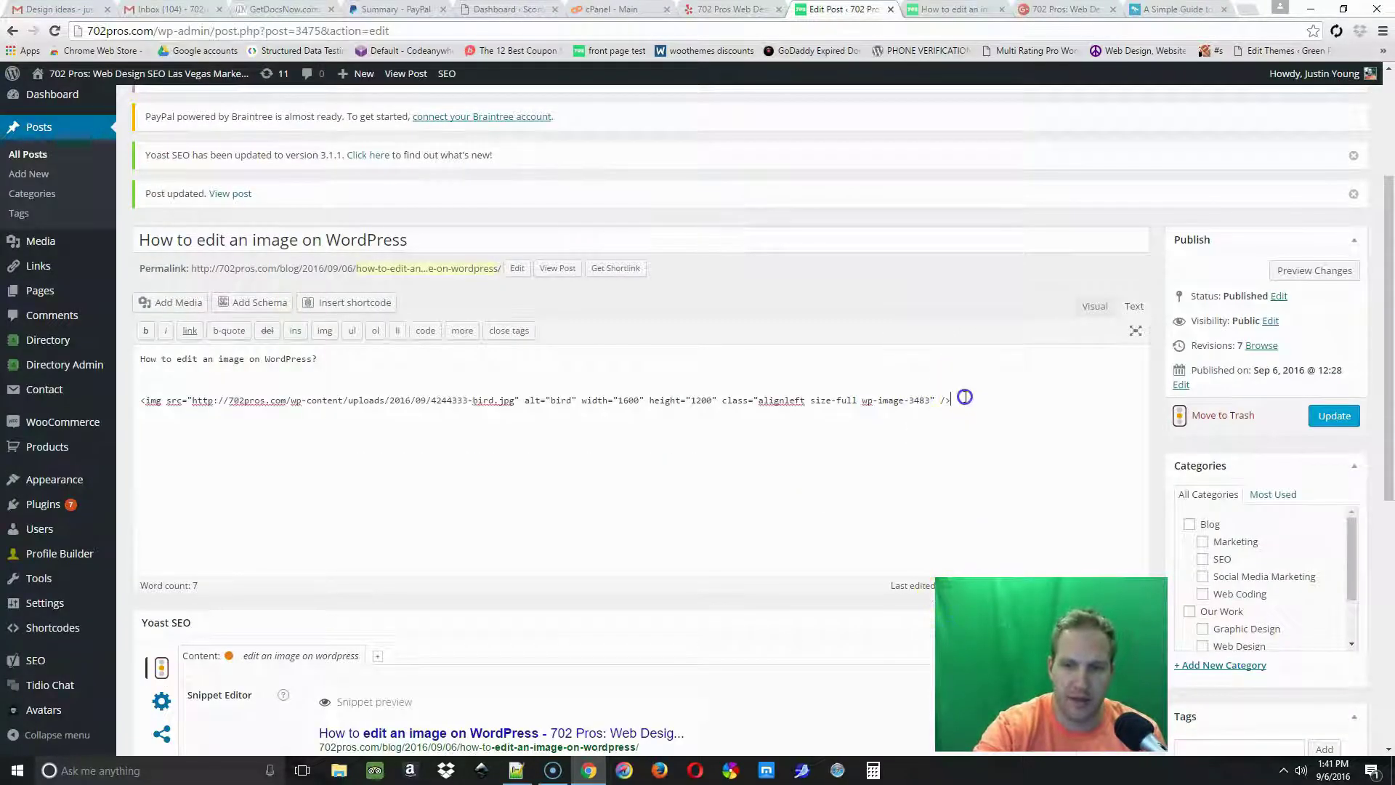
pyautogui.moveTo(987, 399); pyautogui.dragTo(109, 392)
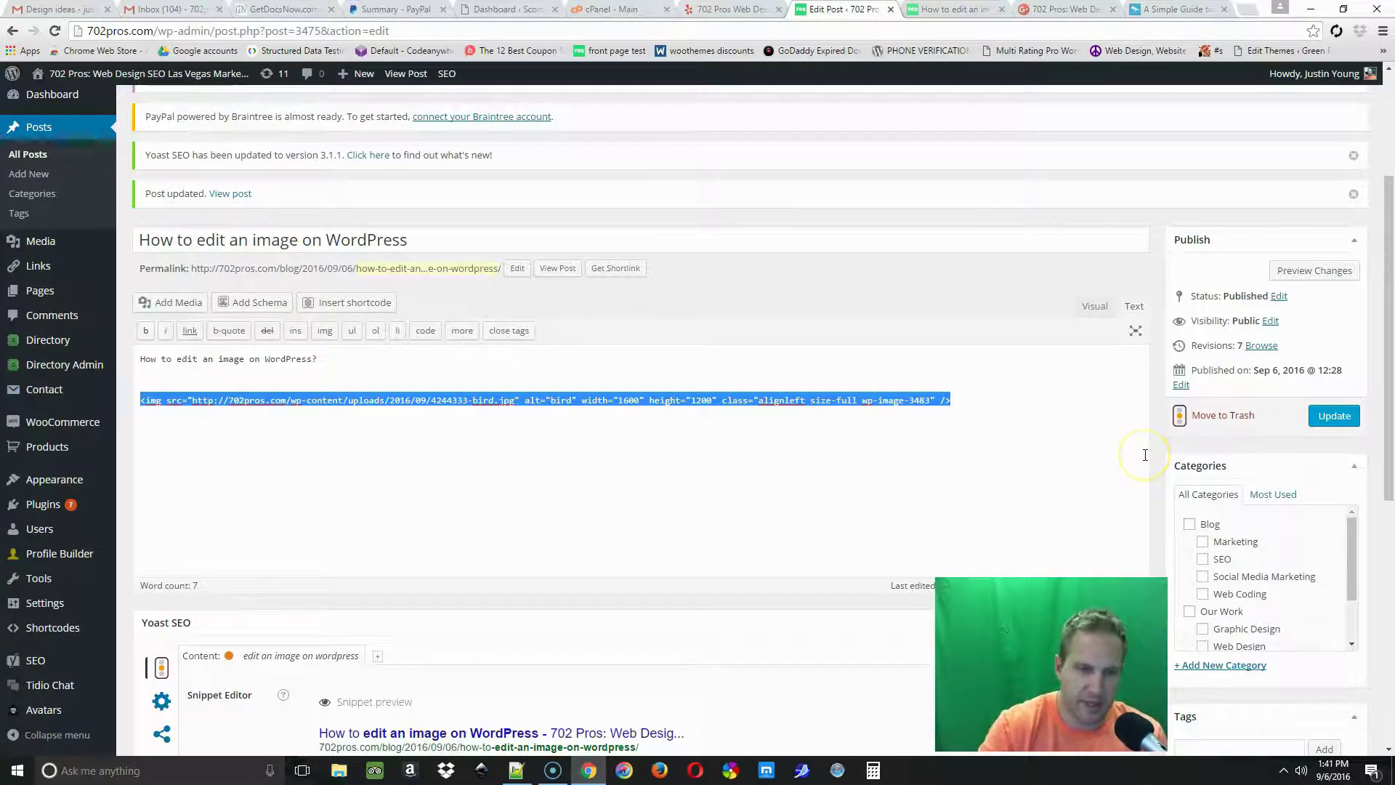
pyautogui.press('BackSpace')
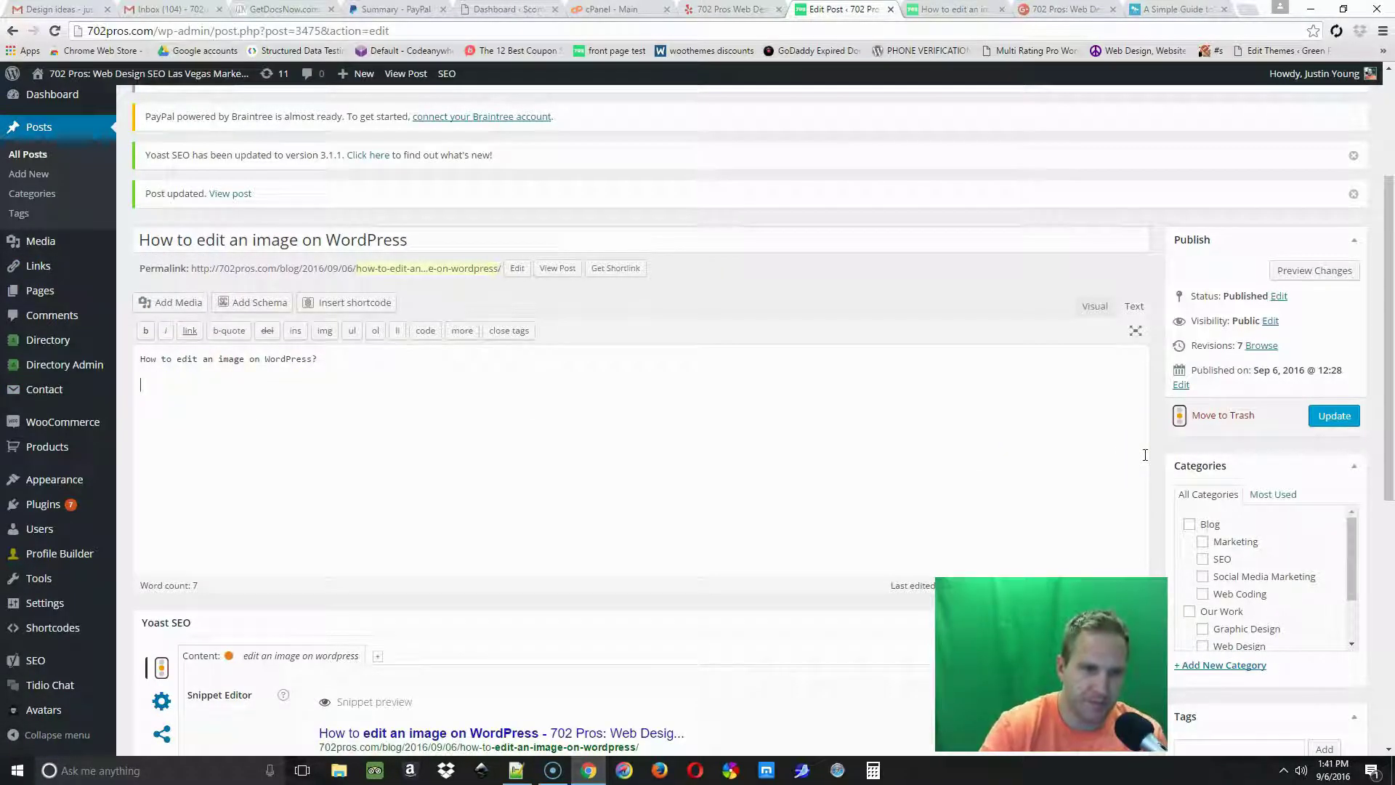
# Step: Open the hummingbird photo in Edit Image from the media library
pyautogui.click(165, 303)
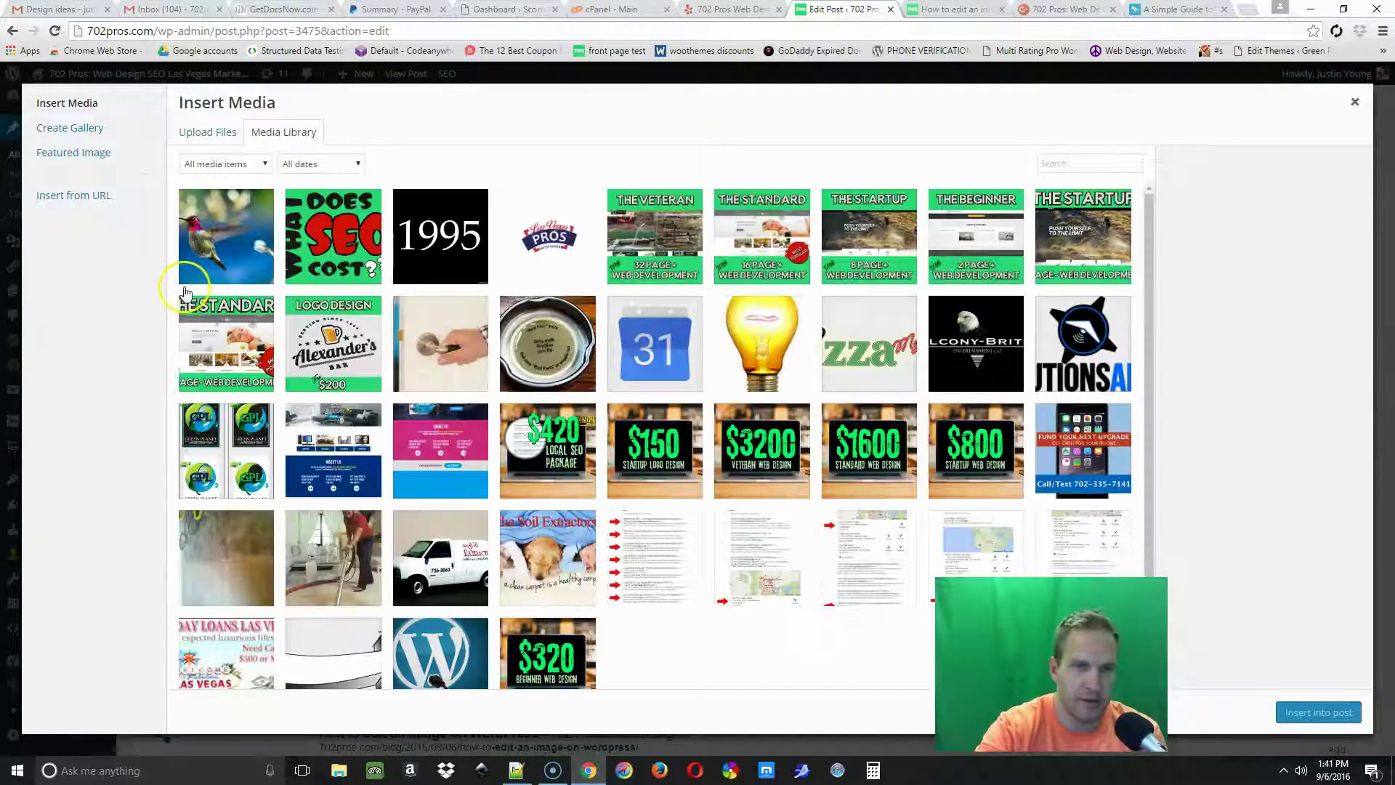
pyautogui.click(237, 248)
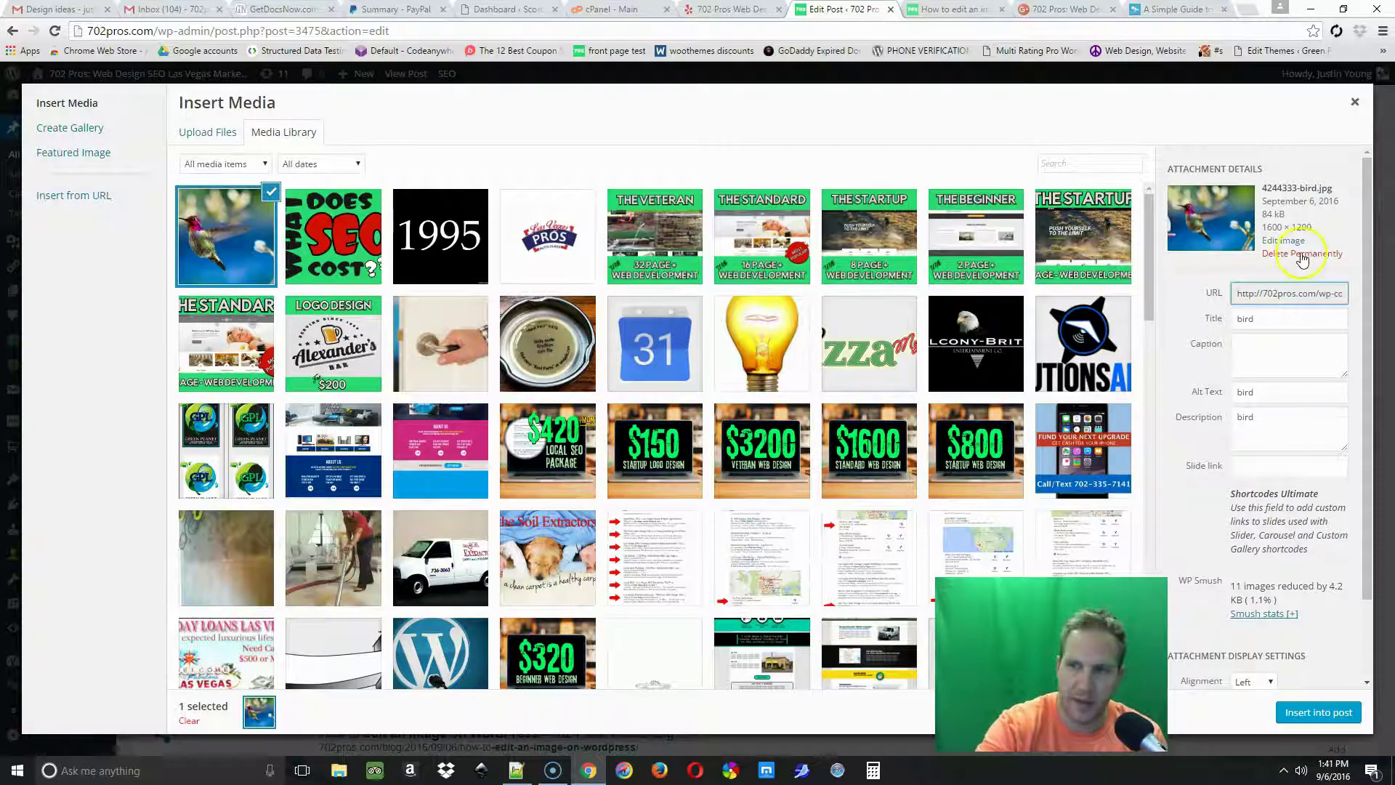
pyautogui.click(1284, 241)
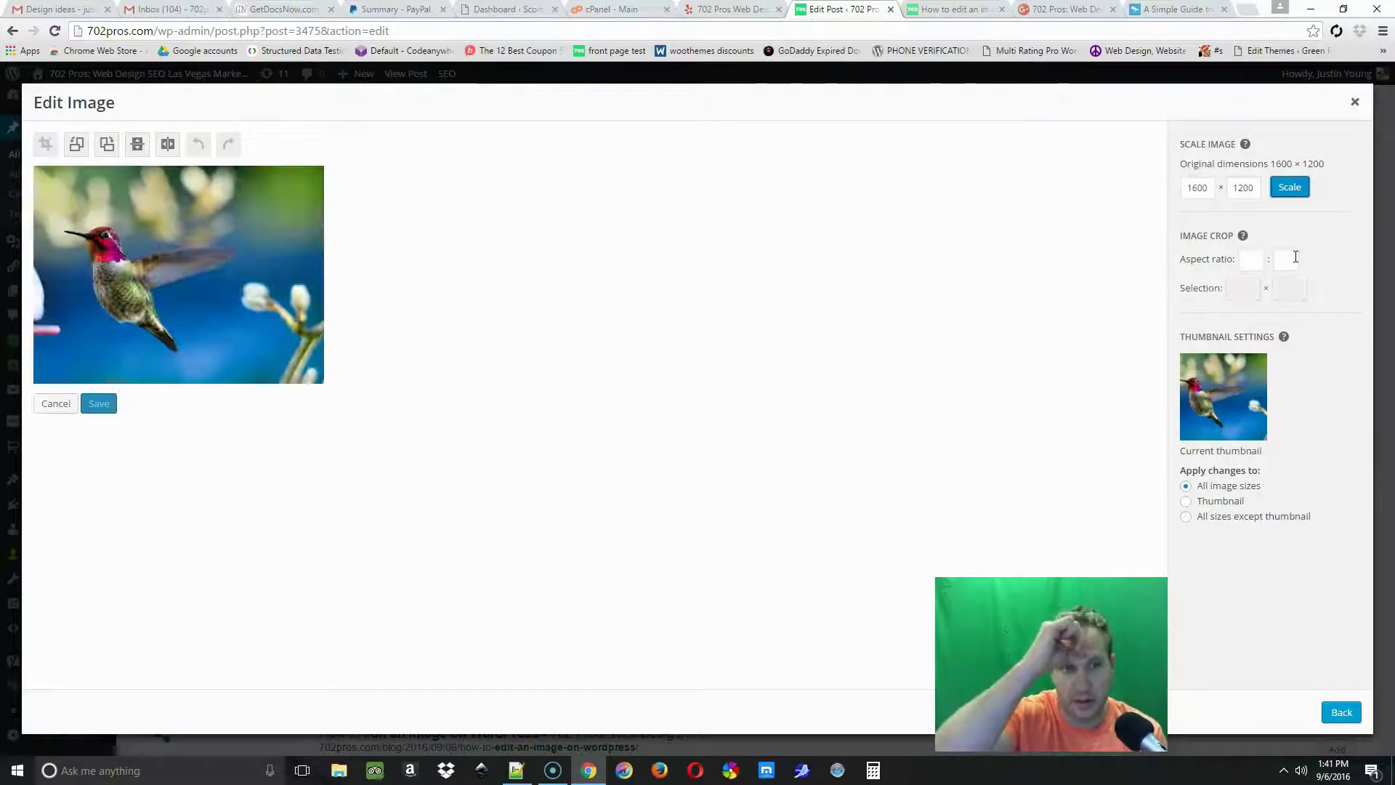
pyautogui.click(453, 472)
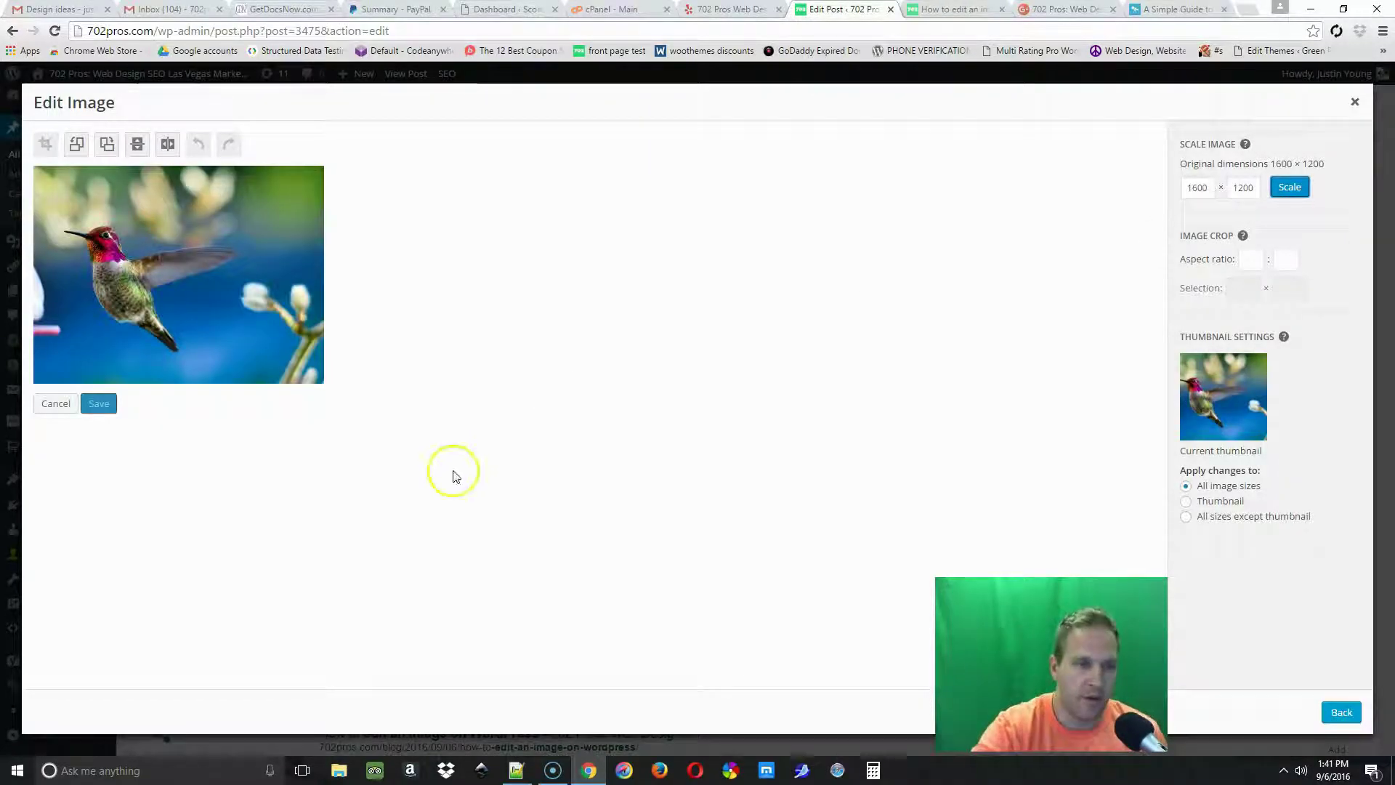
pyautogui.click(78, 147)
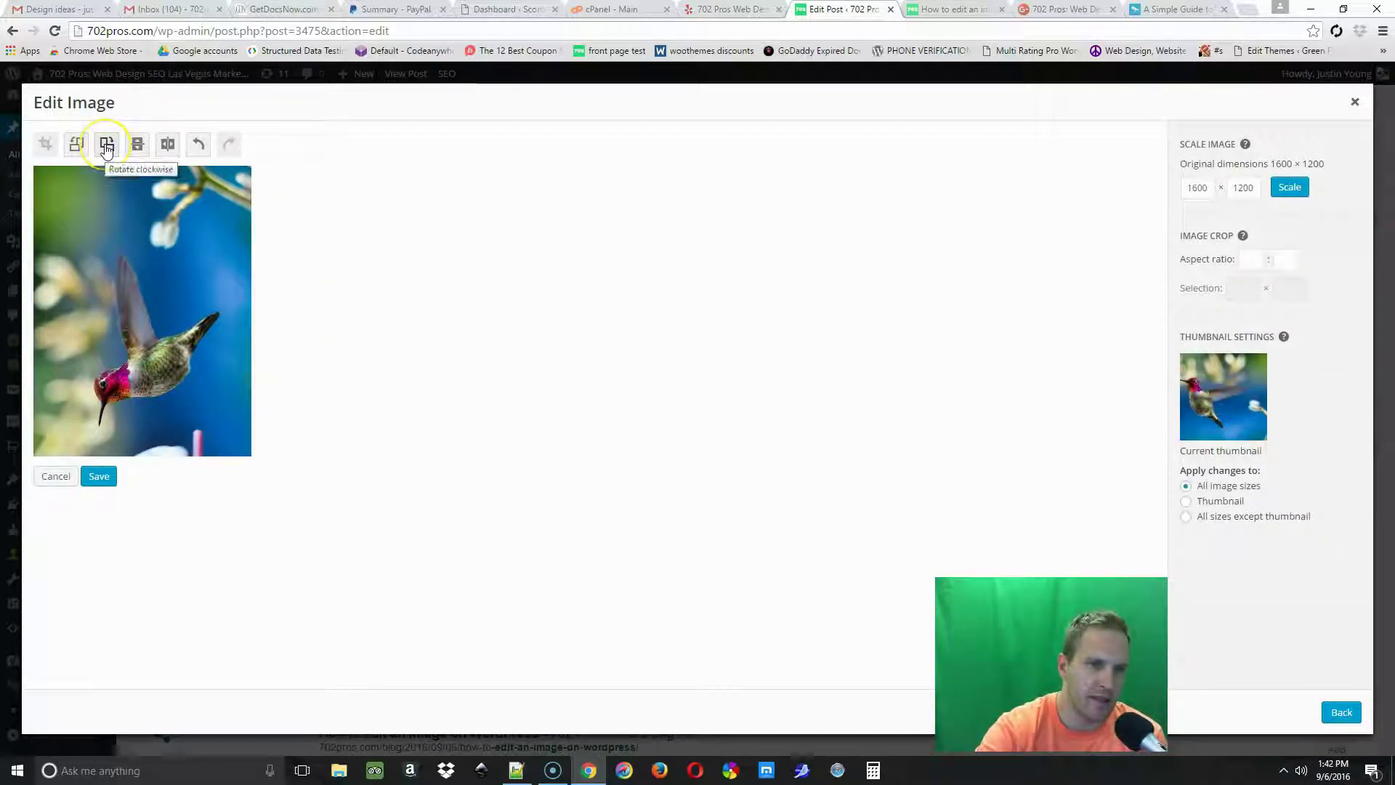
pyautogui.click(107, 148)
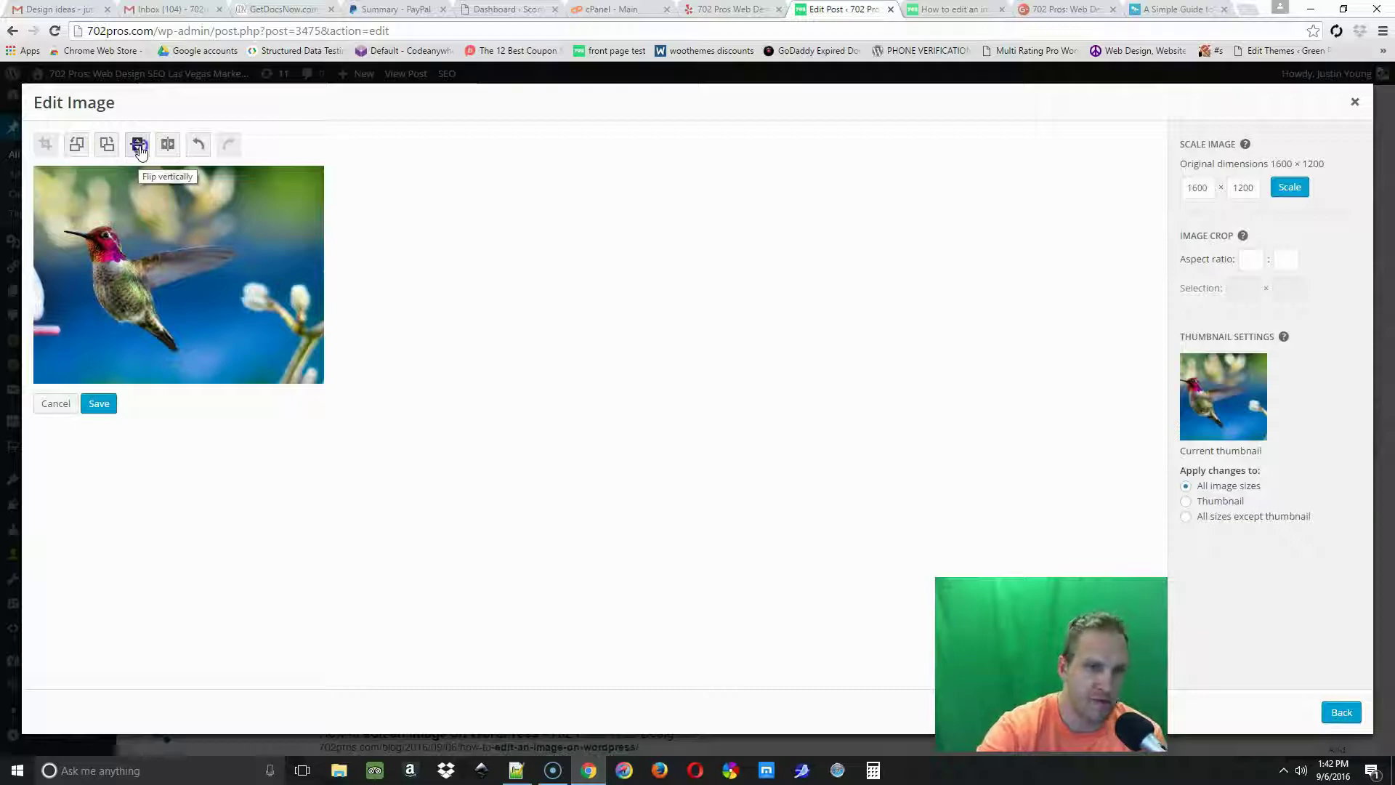
pyautogui.click(138, 145)
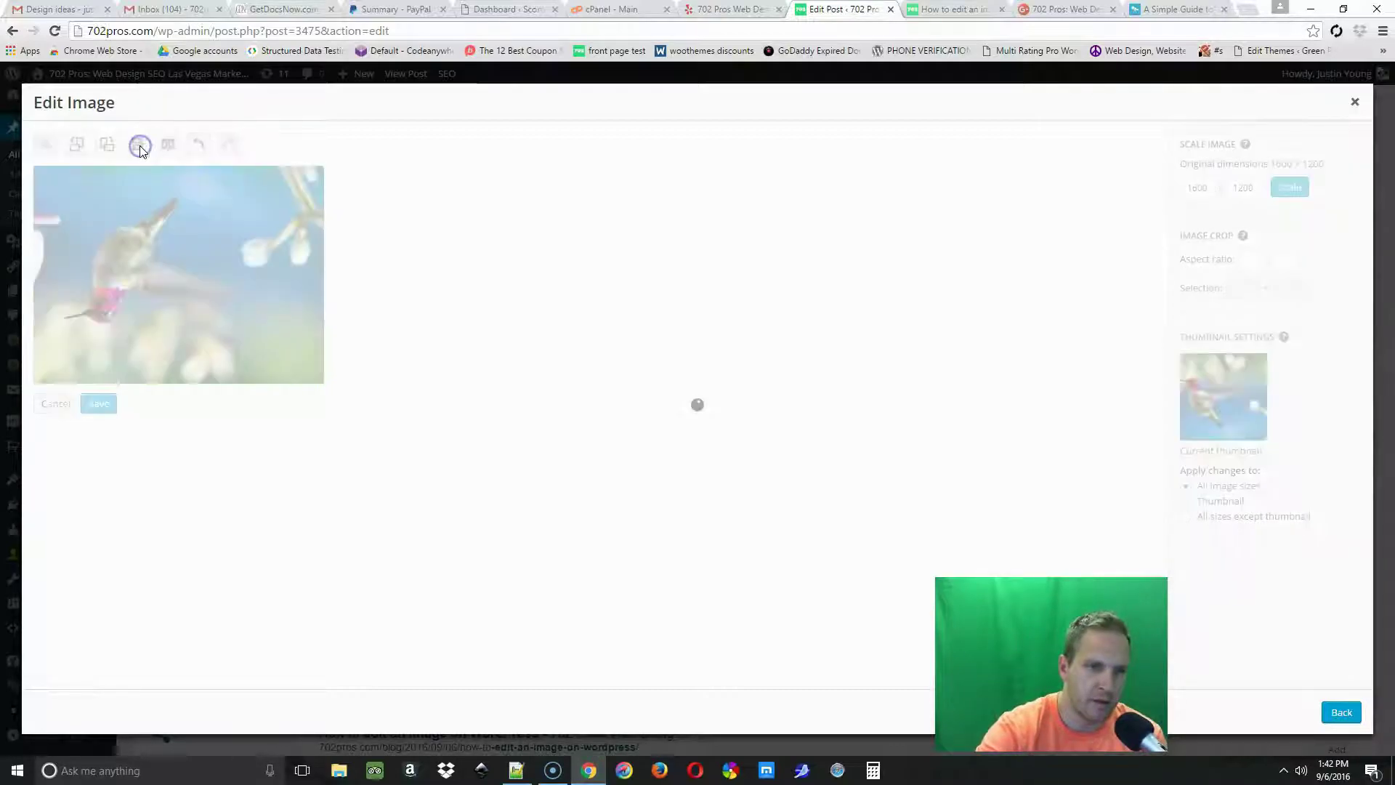
pyautogui.click(168, 145)
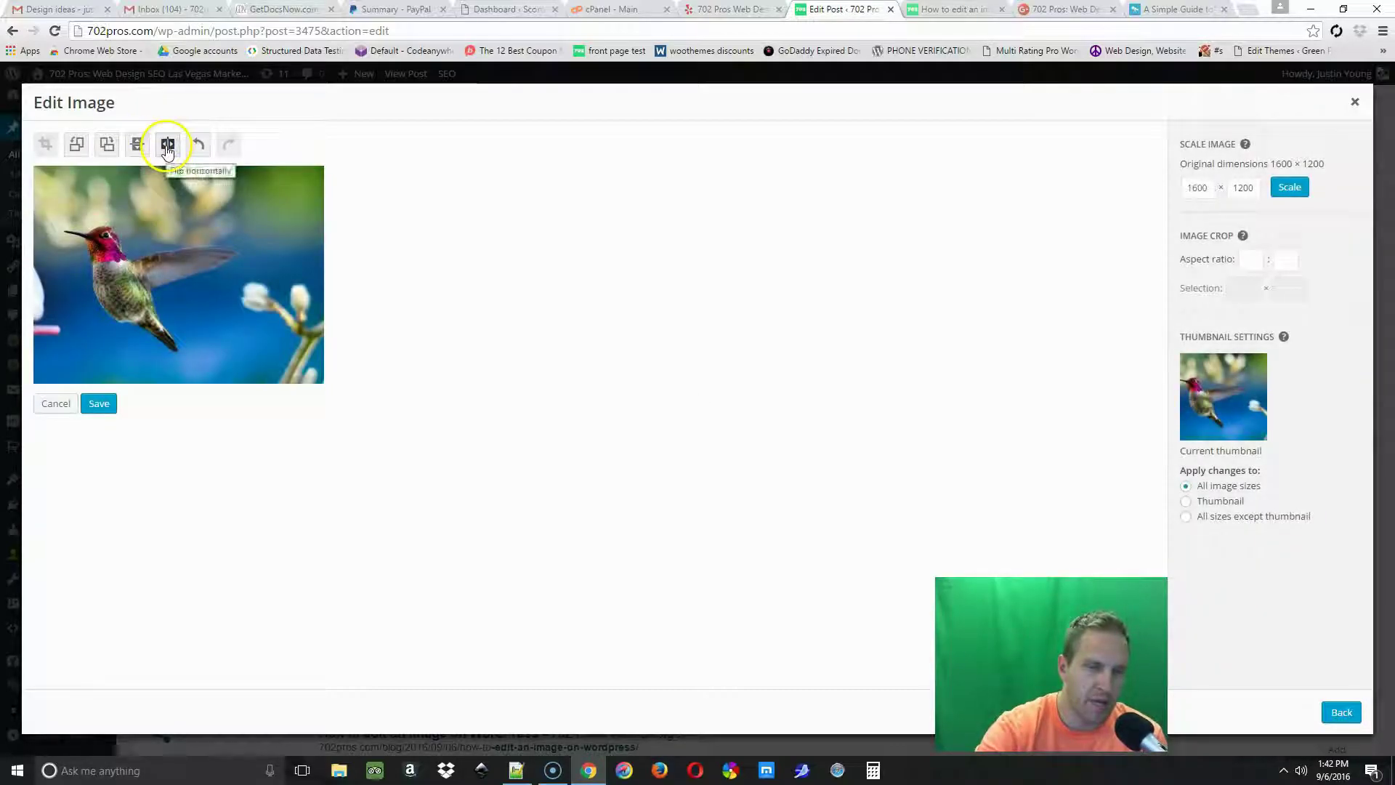
pyautogui.click(168, 145)
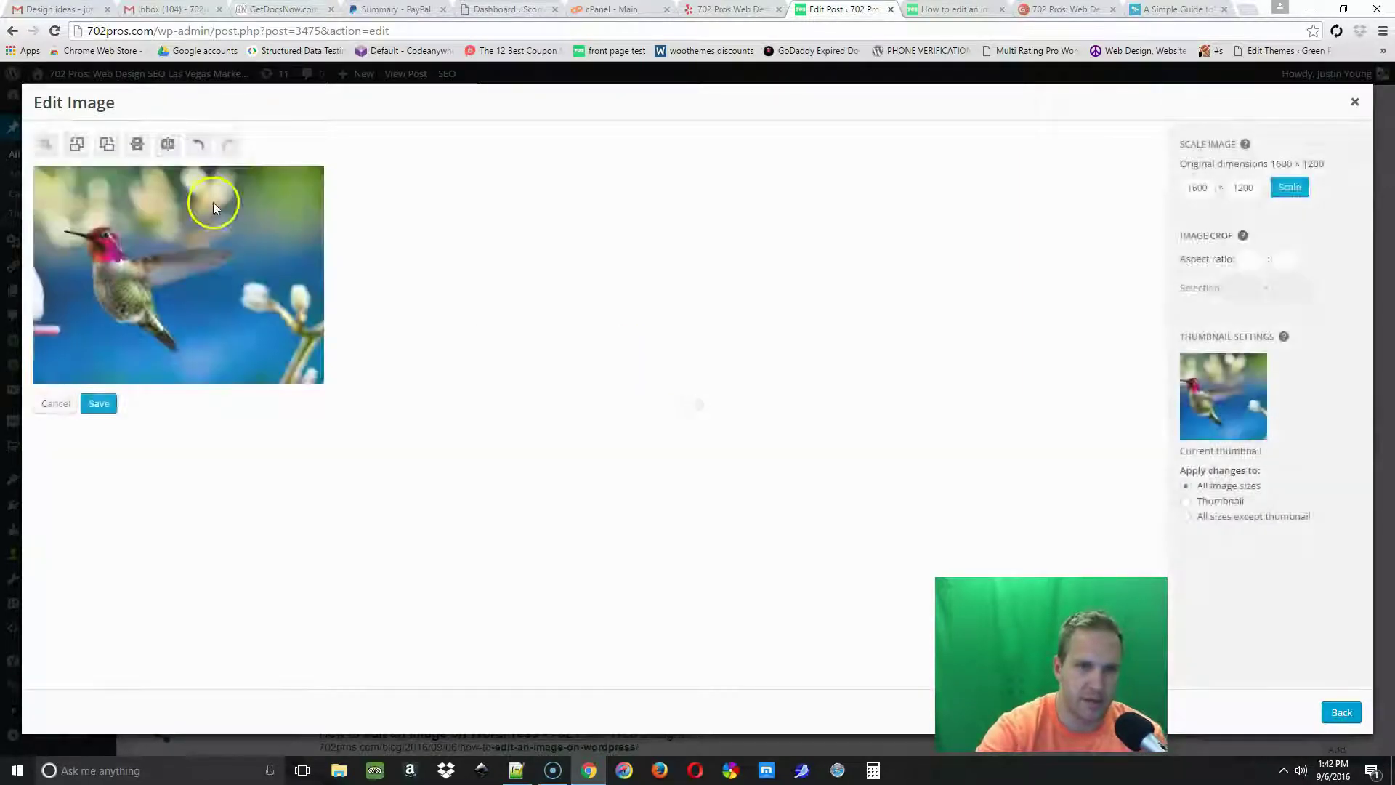
pyautogui.click(199, 145)
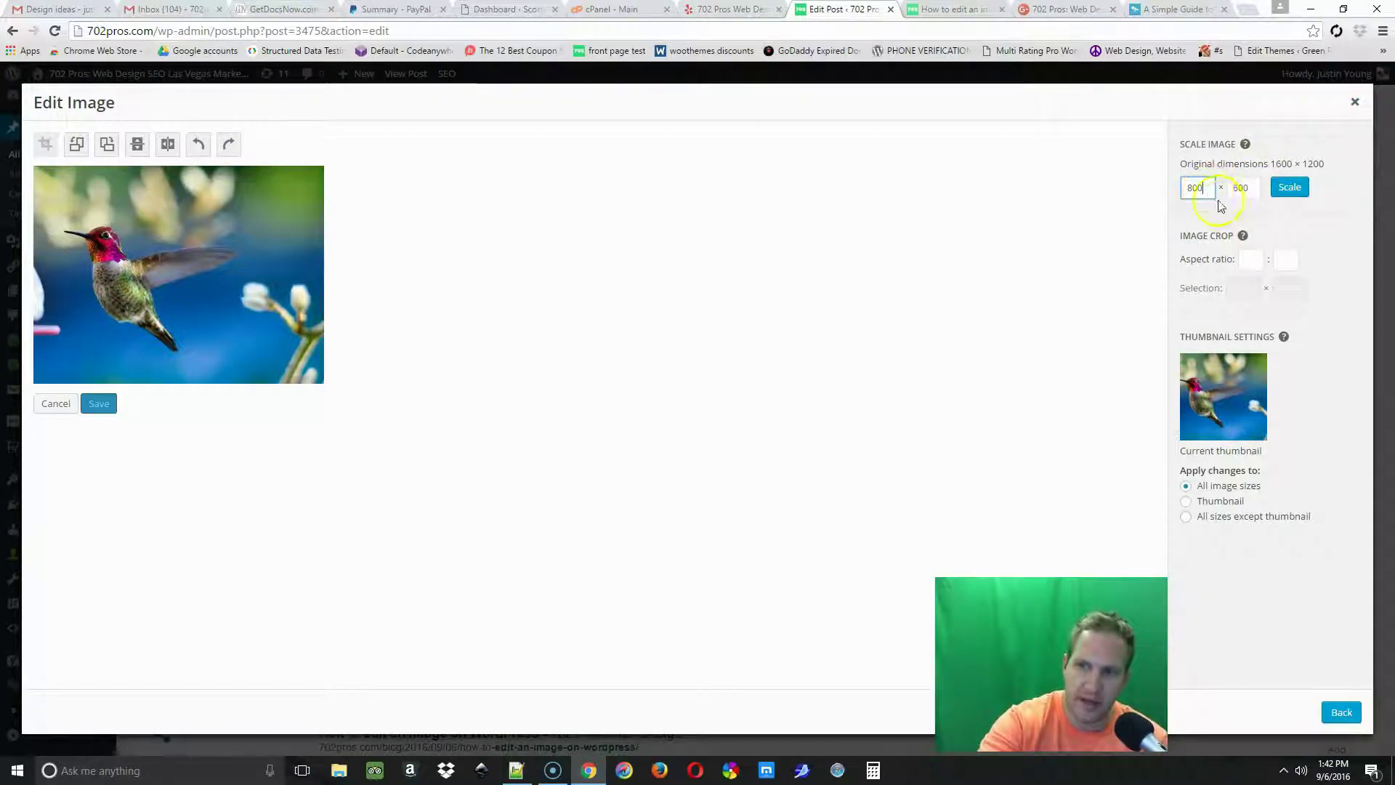
pyautogui.click(1204, 182)
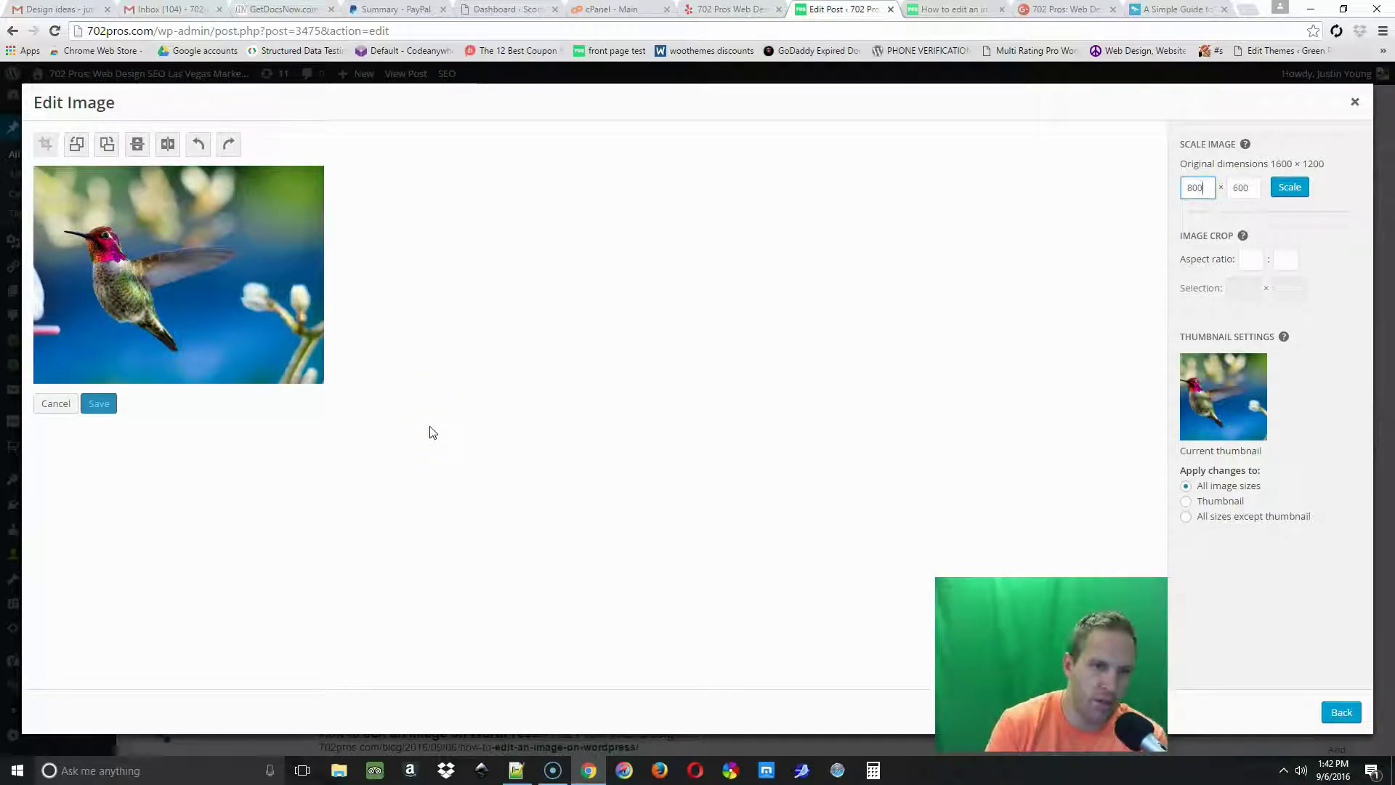
pyautogui.press('BackSpace')
pyautogui.press('BackSpace')
pyautogui.press('BackSpace')
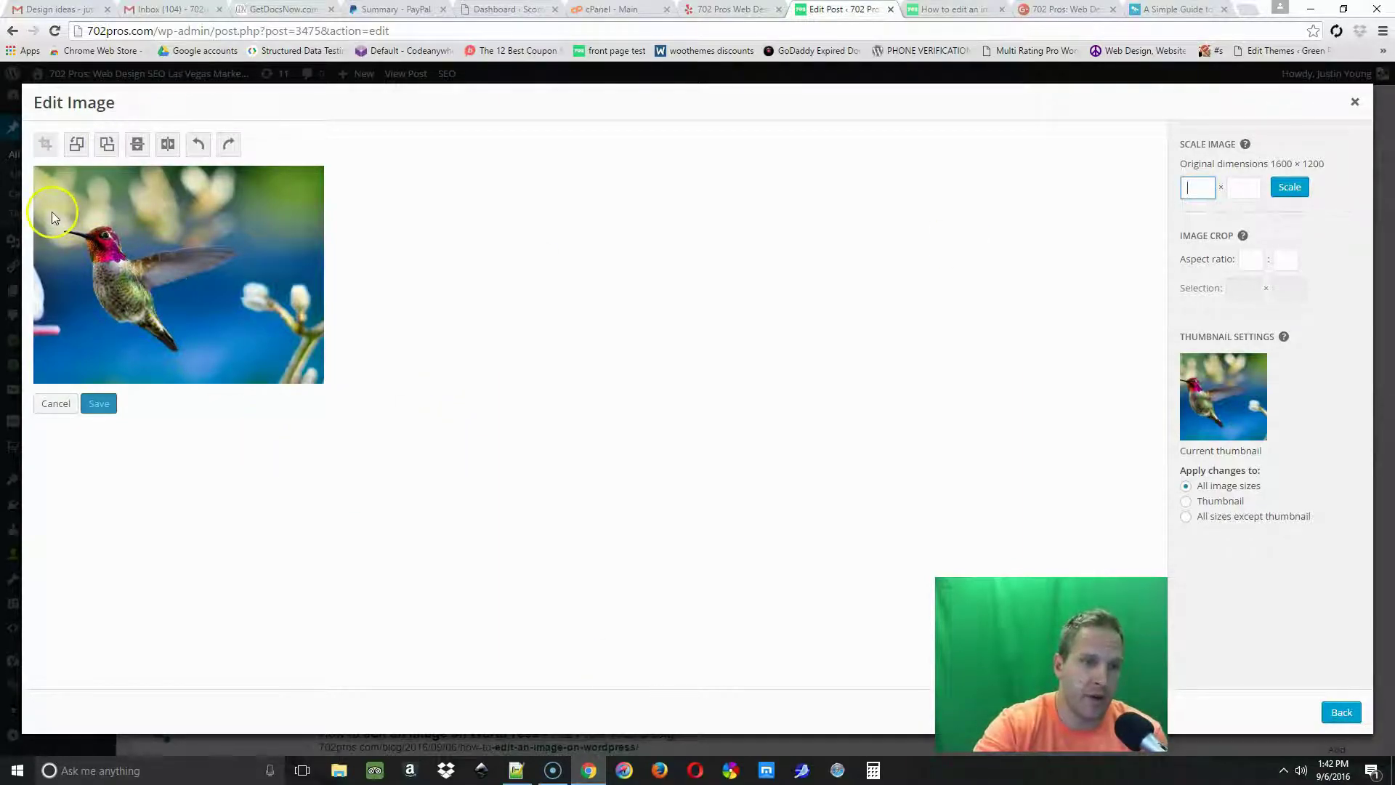
# Step: Draw and adjust a 664 × 540 crop area around the hummingbird's head, then apply the crop
pyautogui.click(45, 144)
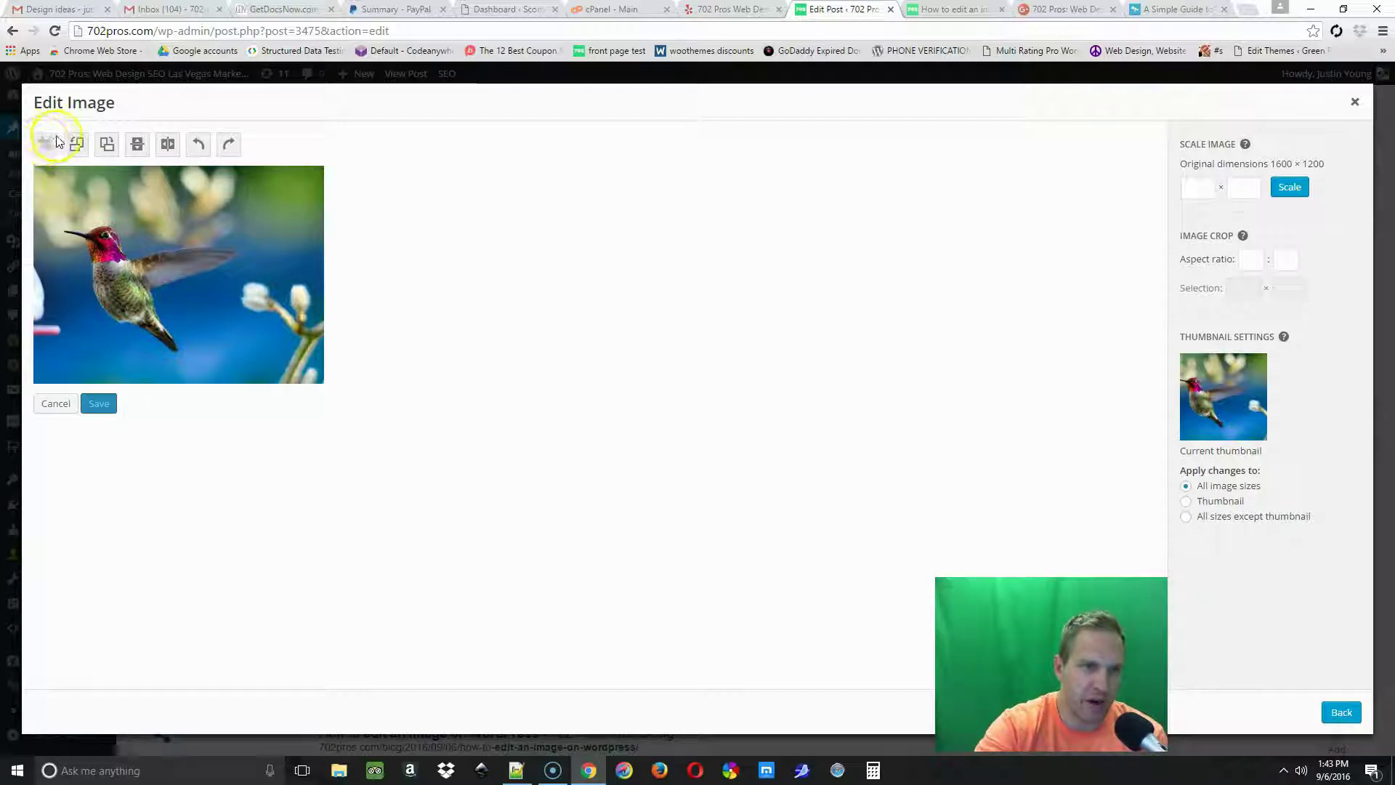
pyautogui.click(48, 147)
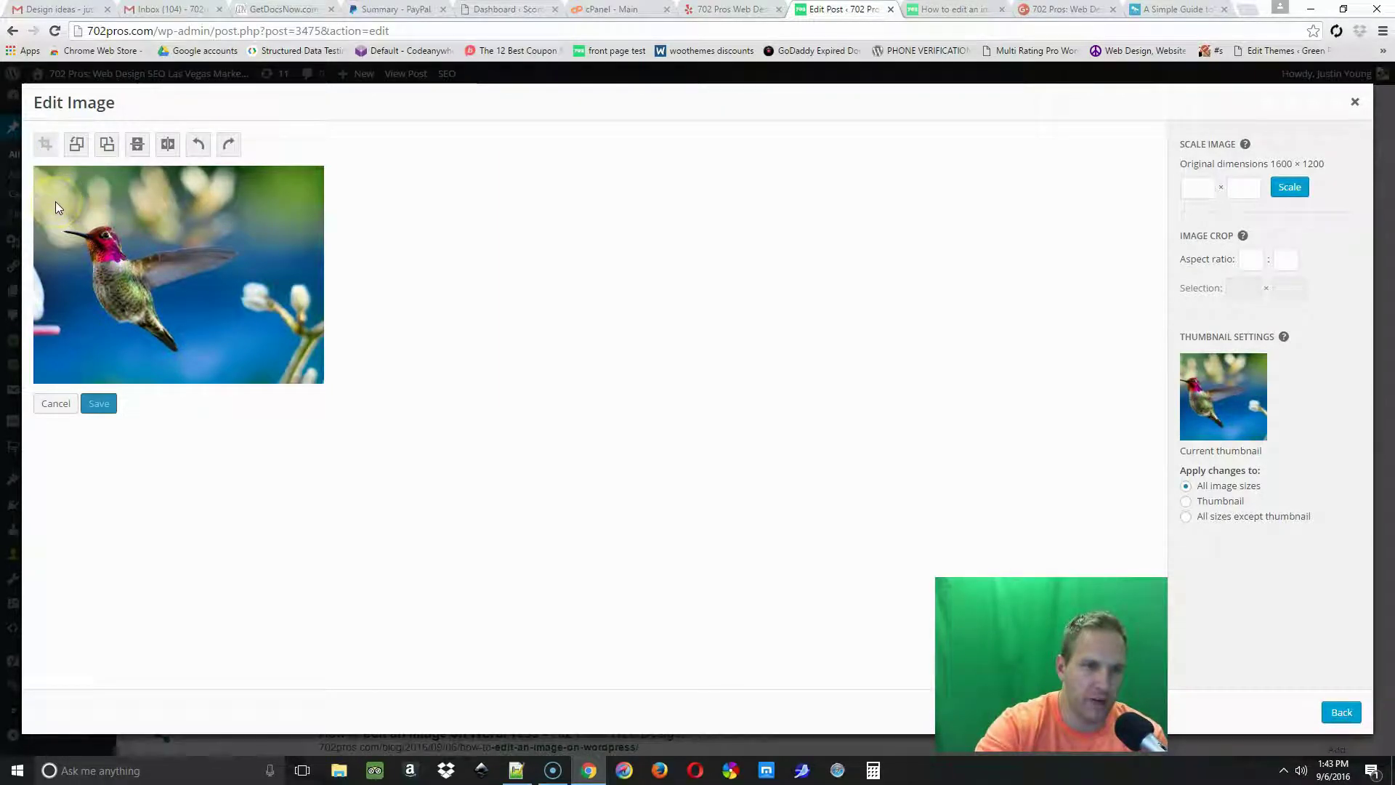
pyautogui.moveTo(55, 202); pyautogui.dragTo(196, 315)
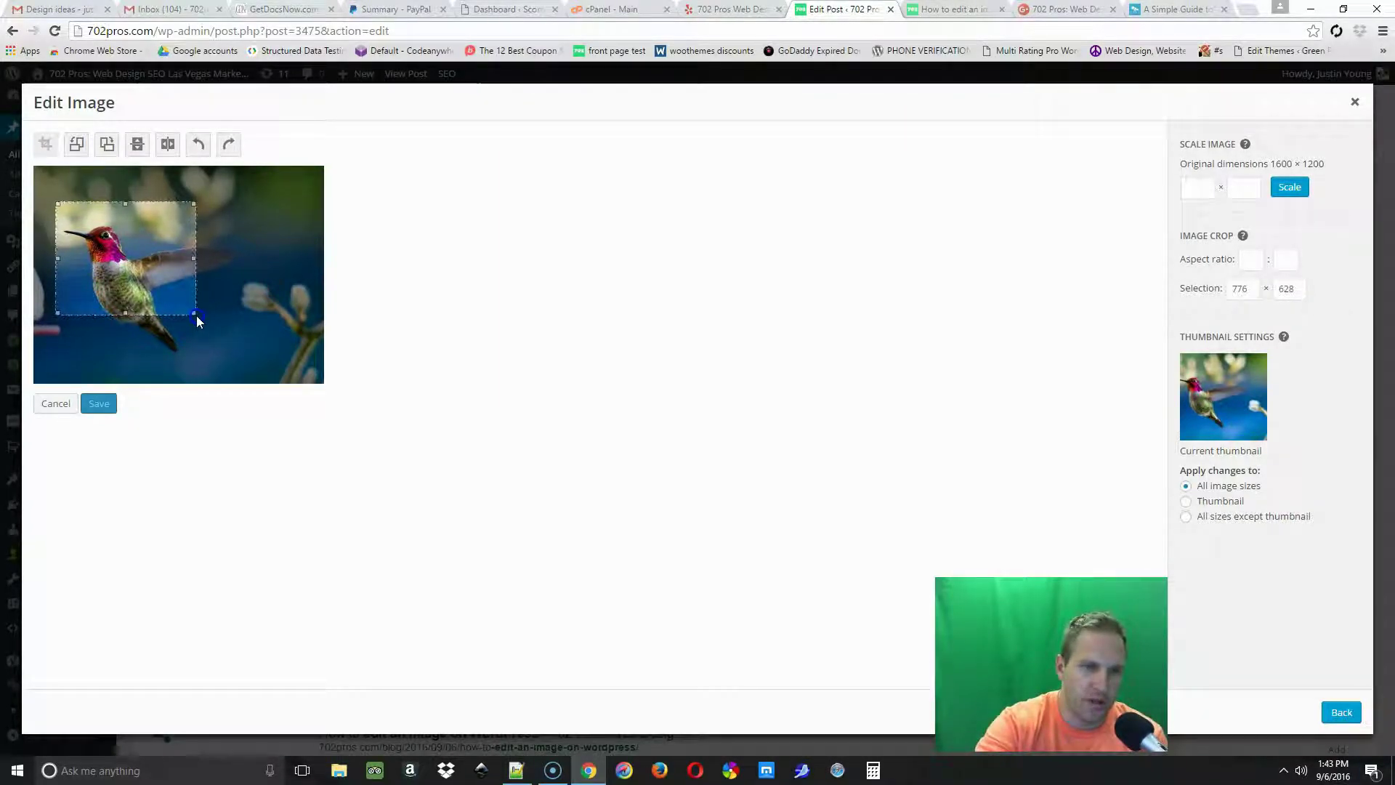
pyautogui.moveTo(196, 316); pyautogui.dragTo(198, 315)
pyautogui.moveTo(115, 249)
pyautogui.mouseDown()
pyautogui.moveTo(251, 309)
pyautogui.moveTo(108, 236)
pyautogui.mouseUp()
pyautogui.moveTo(185, 294)
pyautogui.mouseDown()
pyautogui.moveTo(191, 317)
pyautogui.moveTo(165, 292)
pyautogui.mouseUp()
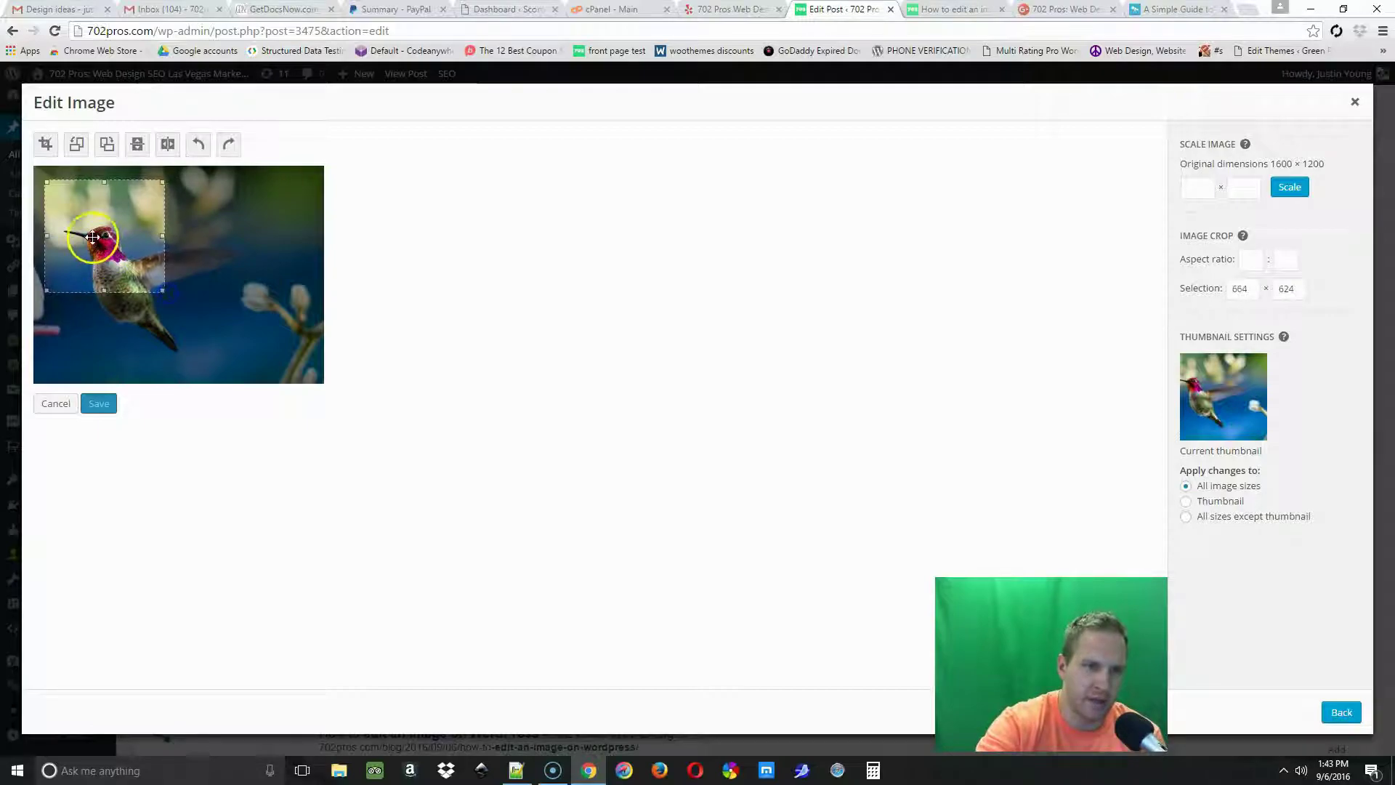
pyautogui.moveTo(99, 240); pyautogui.dragTo(108, 249)
pyautogui.moveTo(113, 297); pyautogui.dragTo(113, 282)
pyautogui.moveTo(91, 218); pyautogui.dragTo(85, 224)
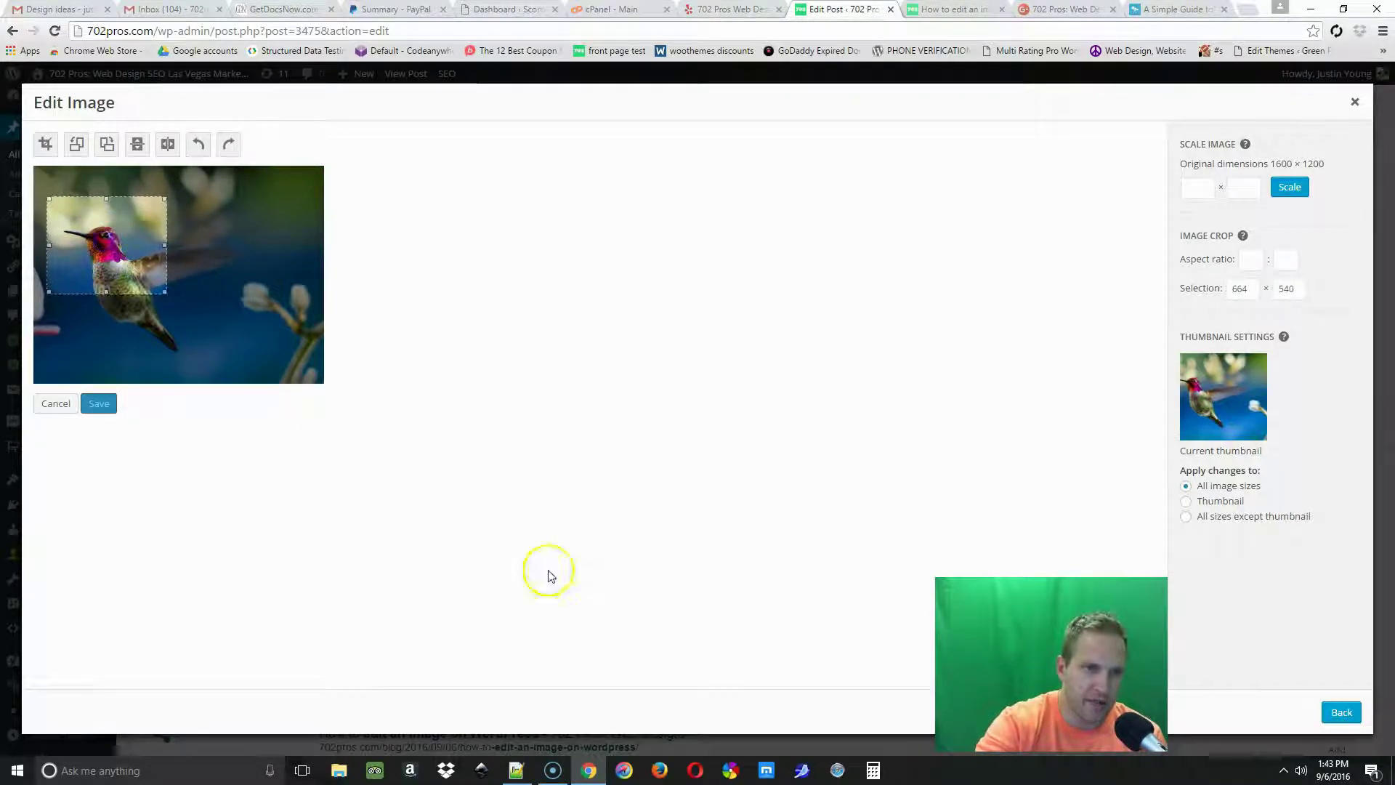
pyautogui.click(43, 145)
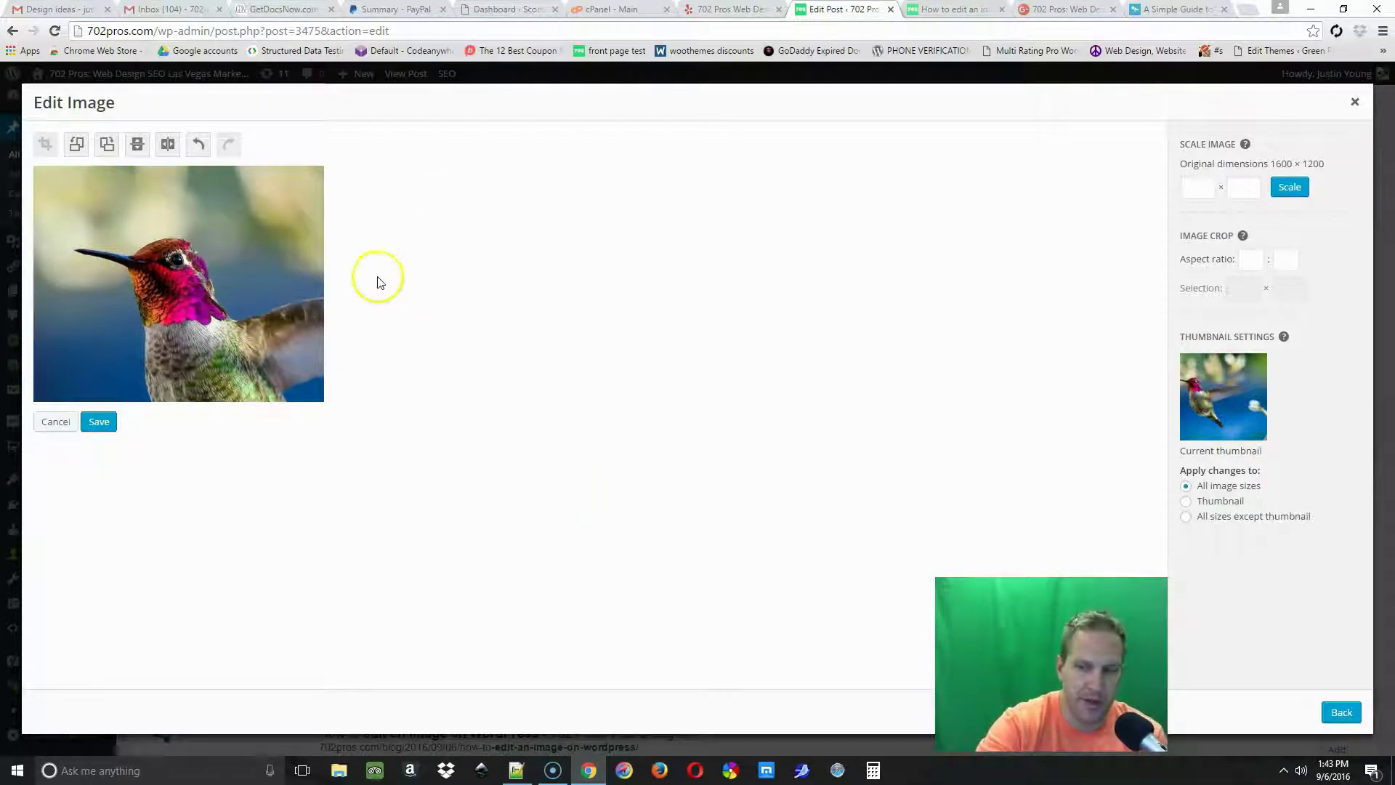
# Step: Save the cropped hummingbird image
pyautogui.click(105, 425)
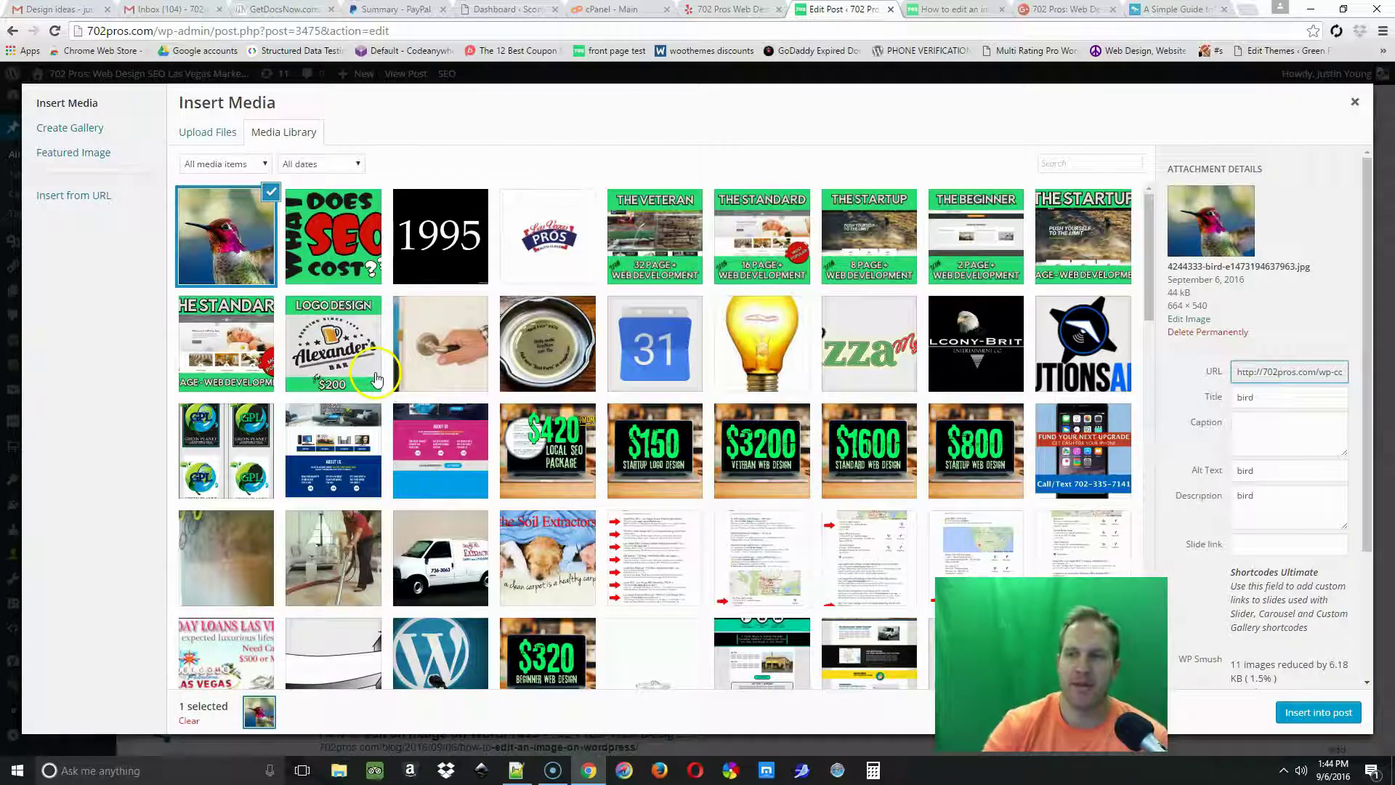
# Step: Insert the cropped 664 × 540 hummingbird left-aligned, at full size, with no link
pyautogui.click(218, 222)
pyautogui.click(246, 256)
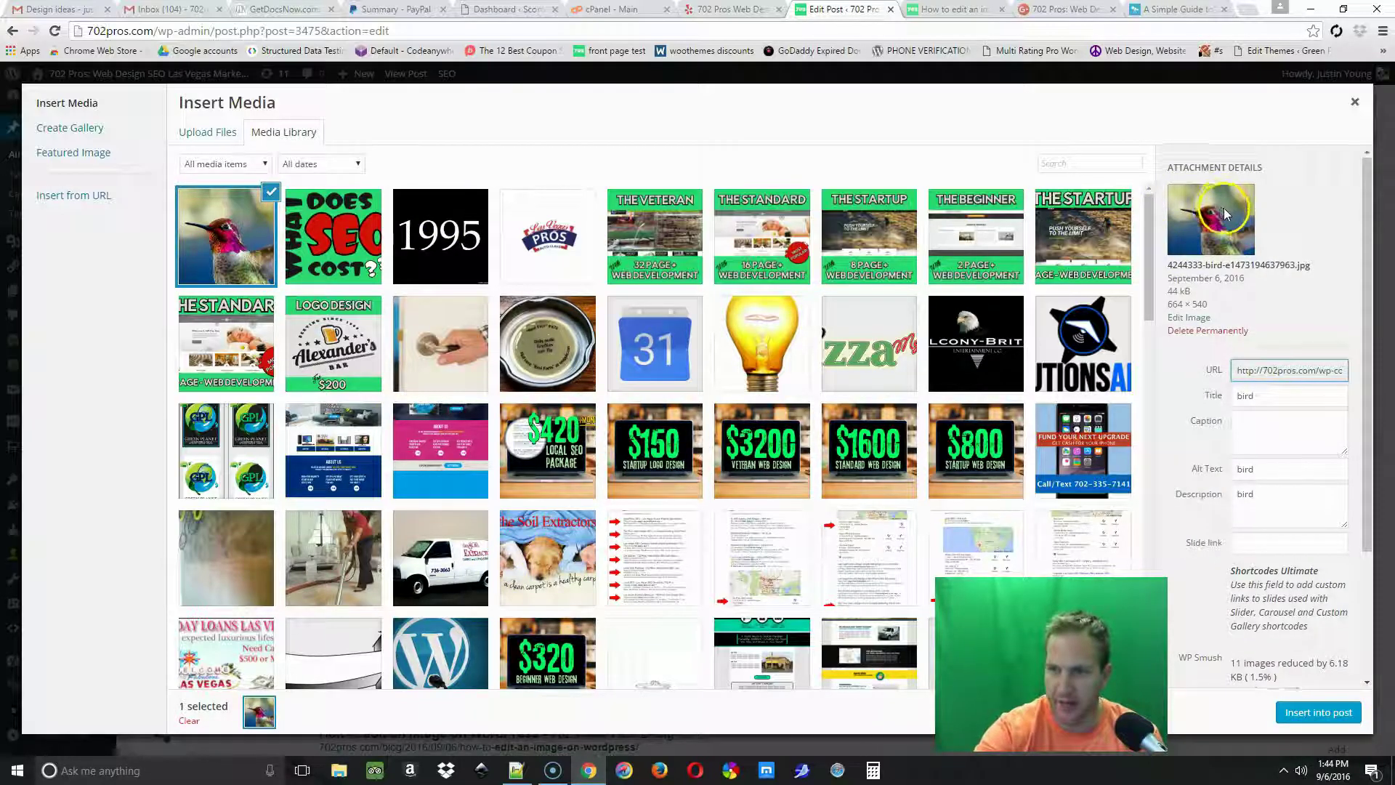
pyautogui.scroll(-2, 1290, 277)
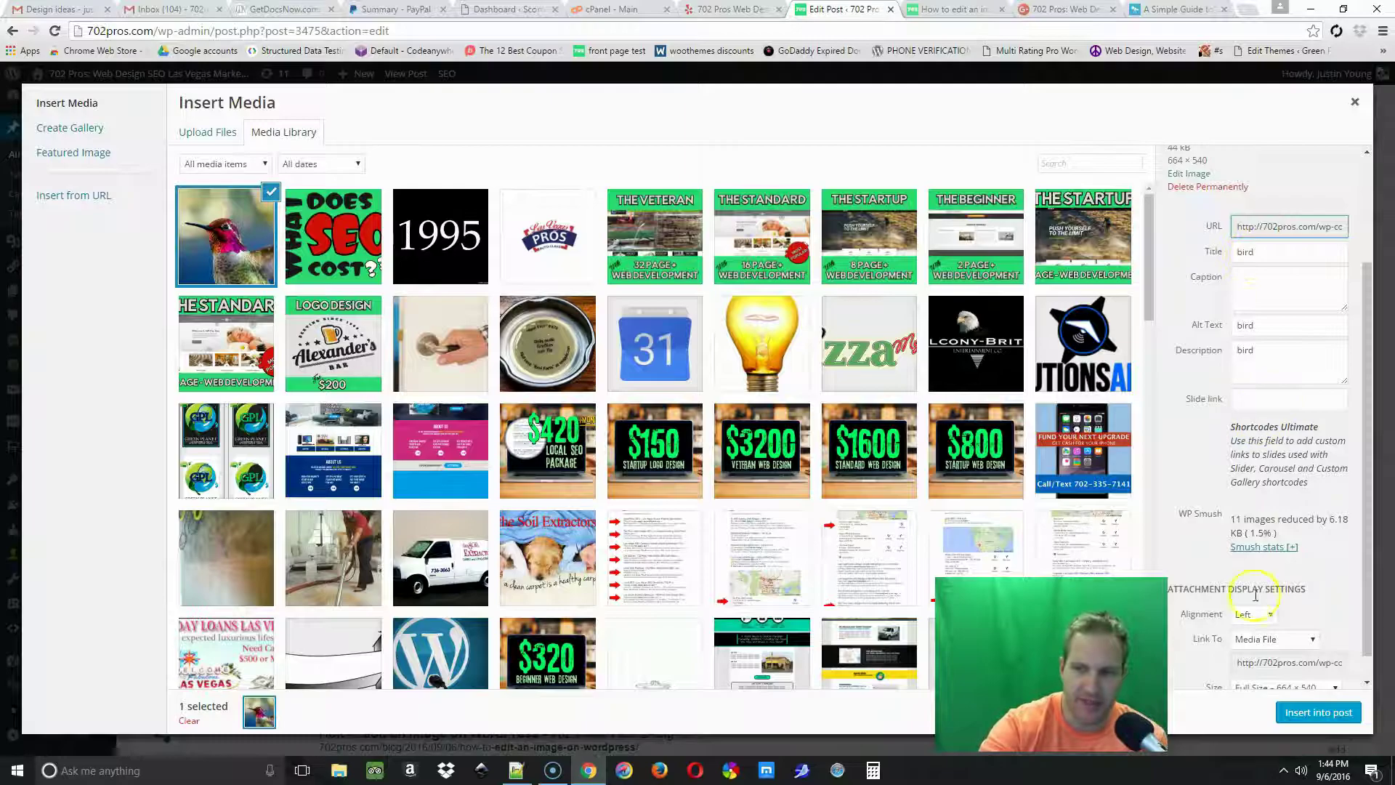
pyautogui.scroll(-1, 1240, 422)
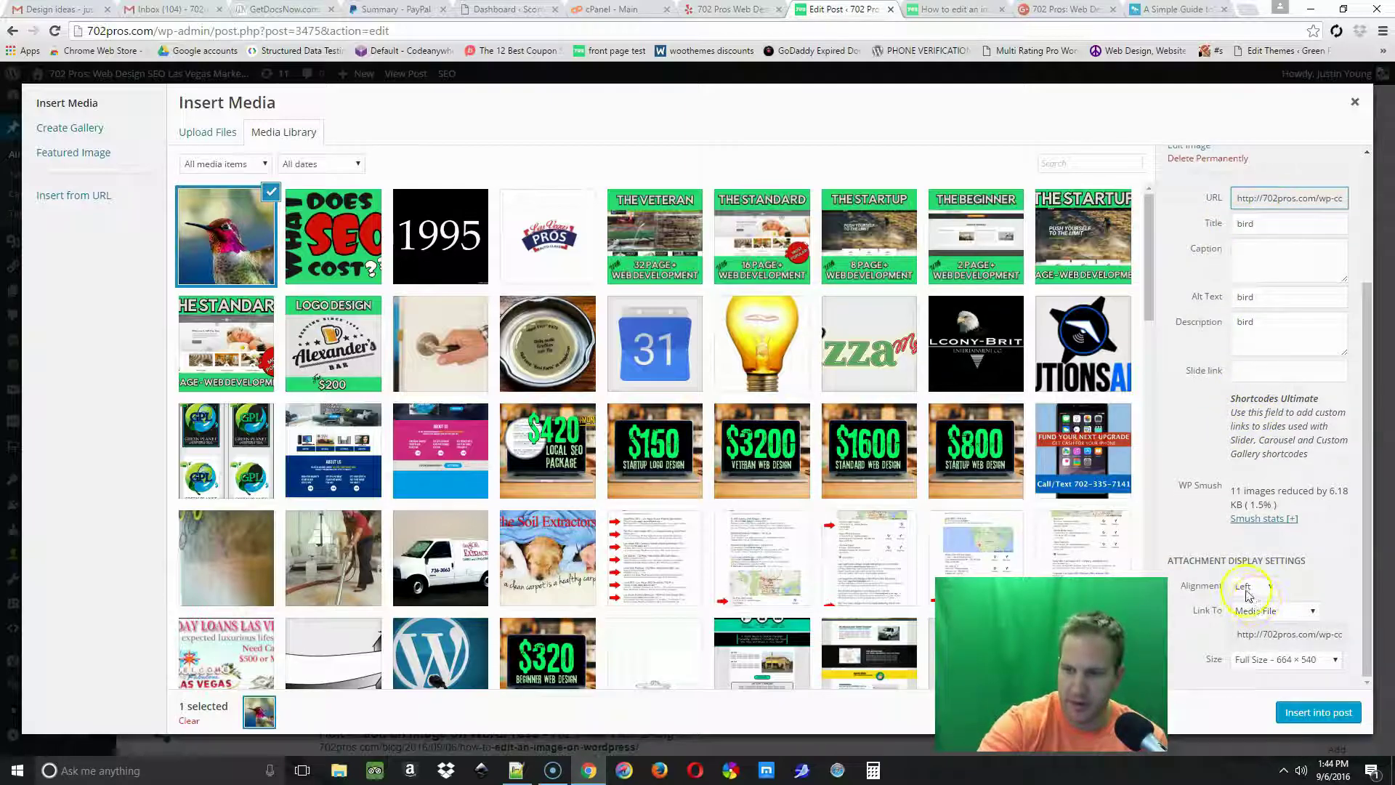
pyautogui.click(1247, 588)
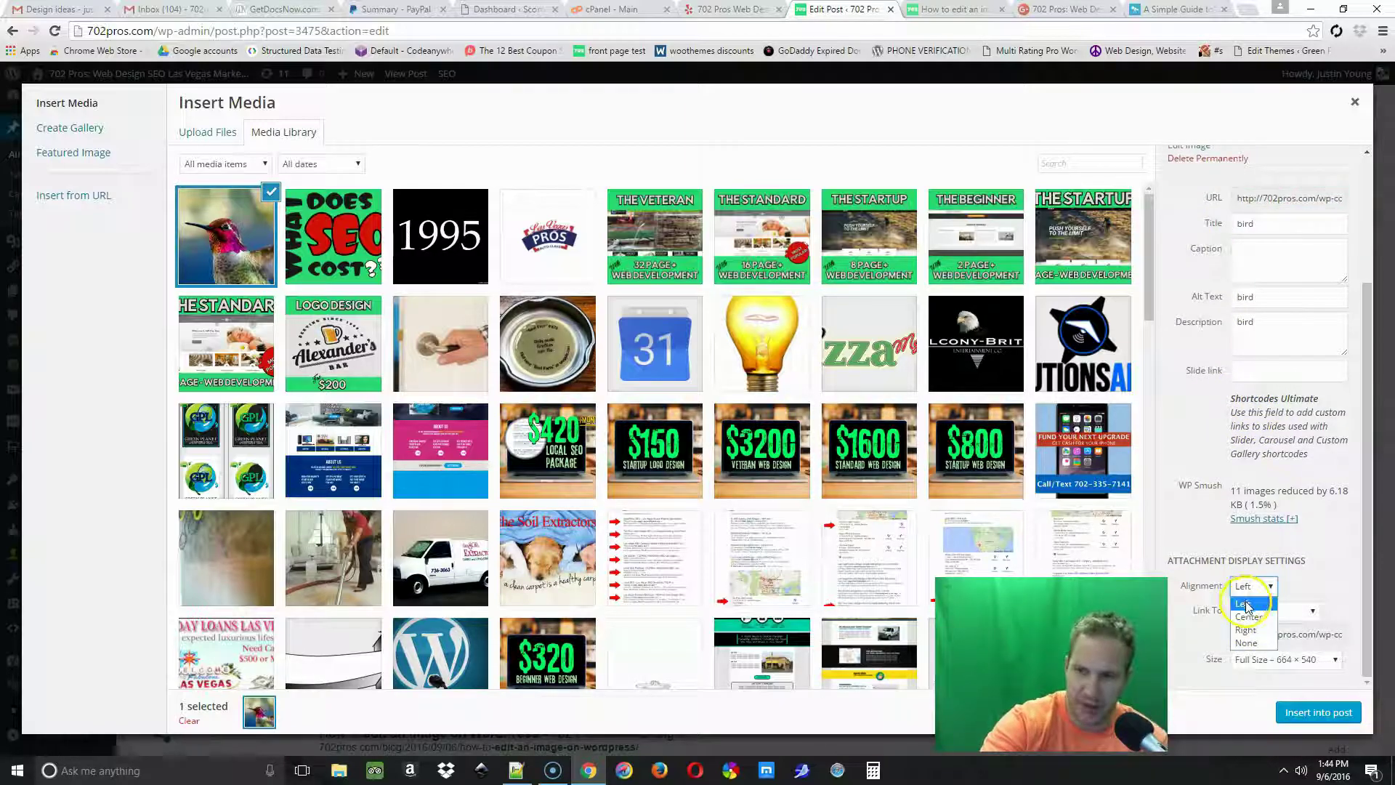
pyautogui.click(1246, 604)
pyautogui.click(1274, 614)
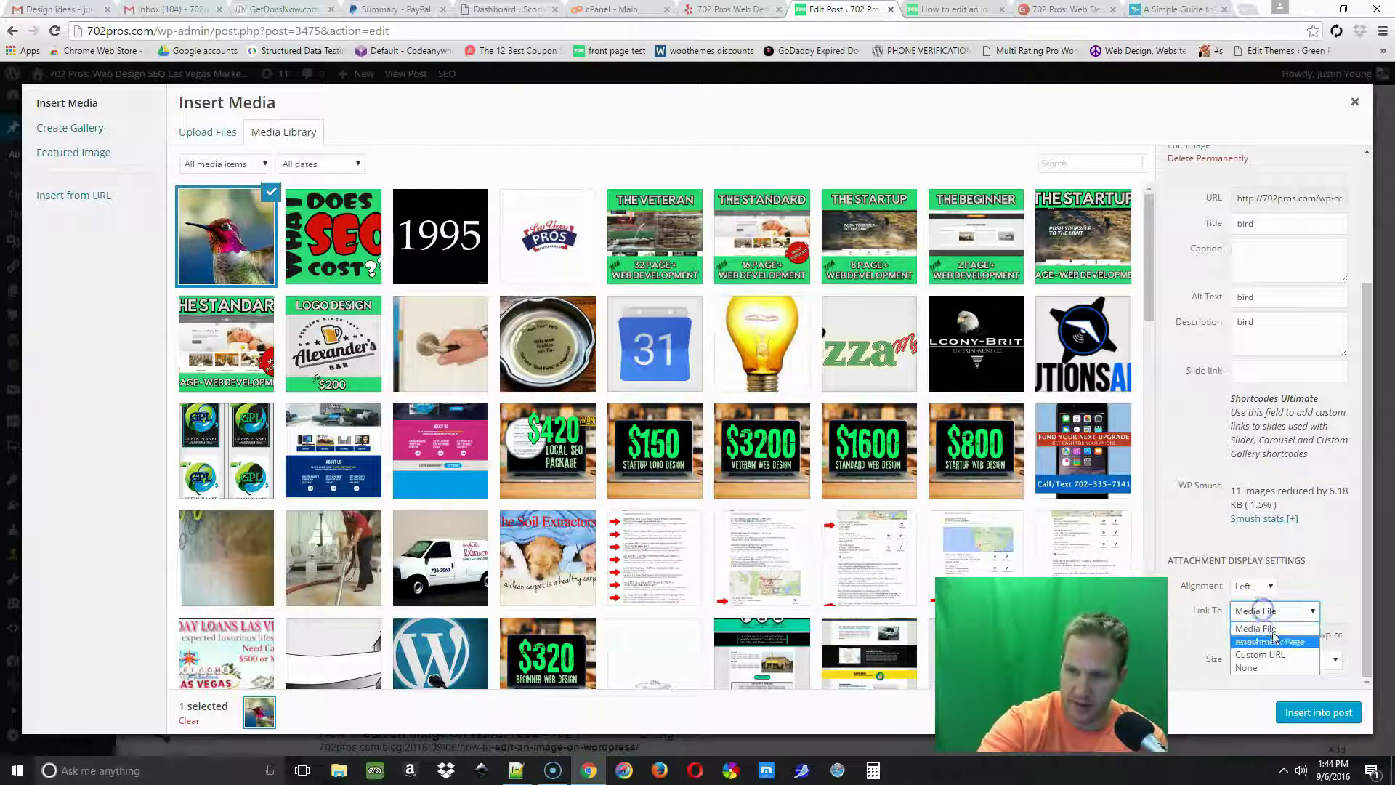
pyautogui.click(1275, 667)
pyautogui.click(1275, 667)
pyautogui.click(1322, 711)
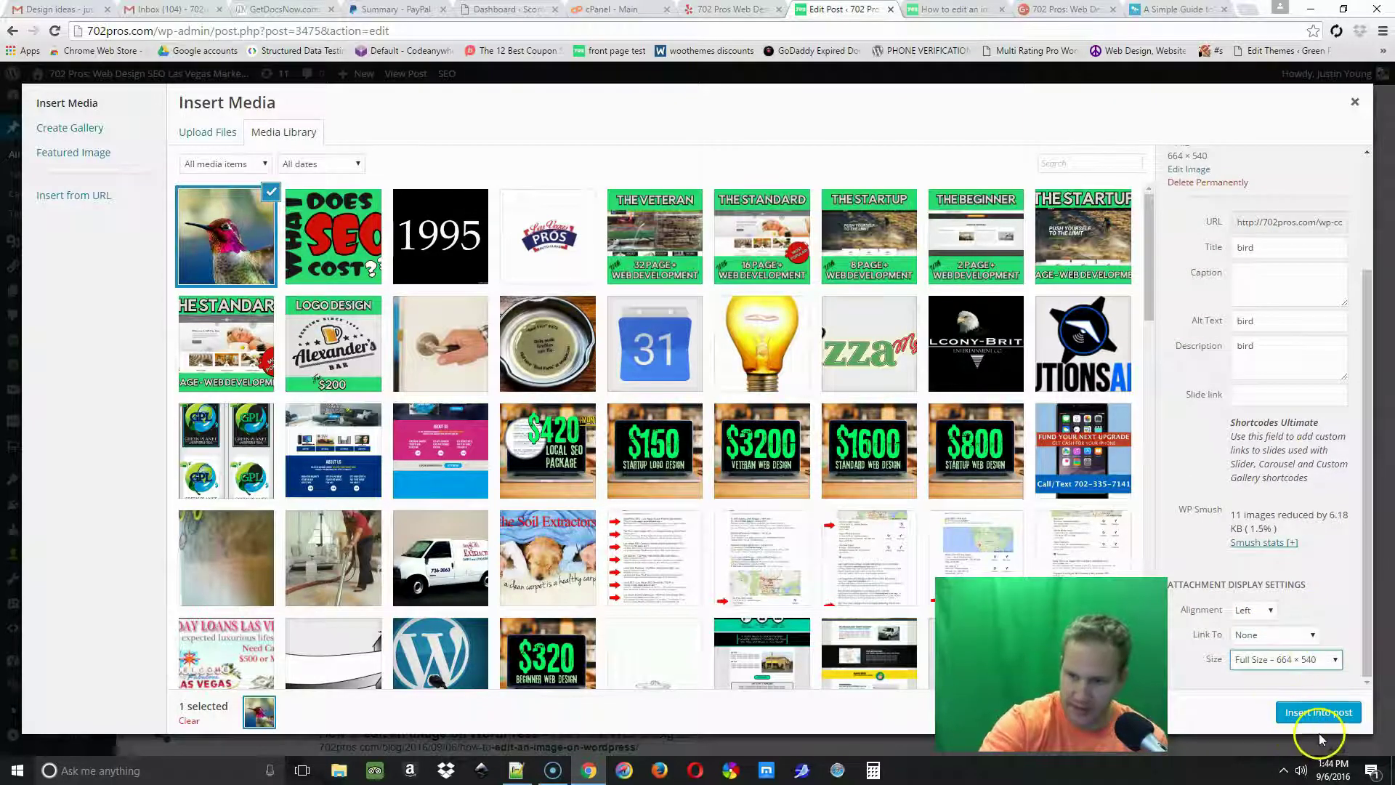
pyautogui.click(1335, 721)
# Step: Update the post and refresh the live page to see the cropped hummingbird
pyautogui.click(1329, 715)
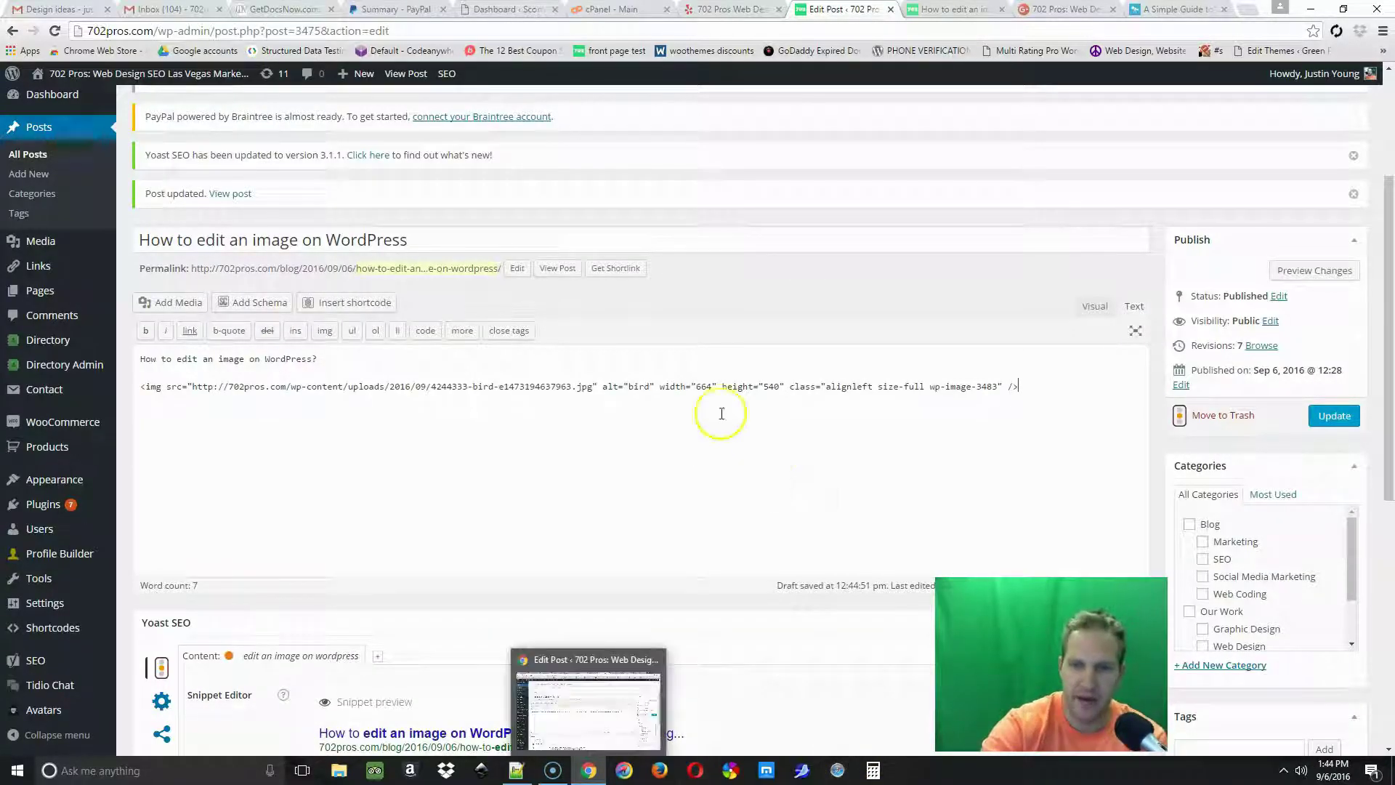
pyautogui.click(1325, 415)
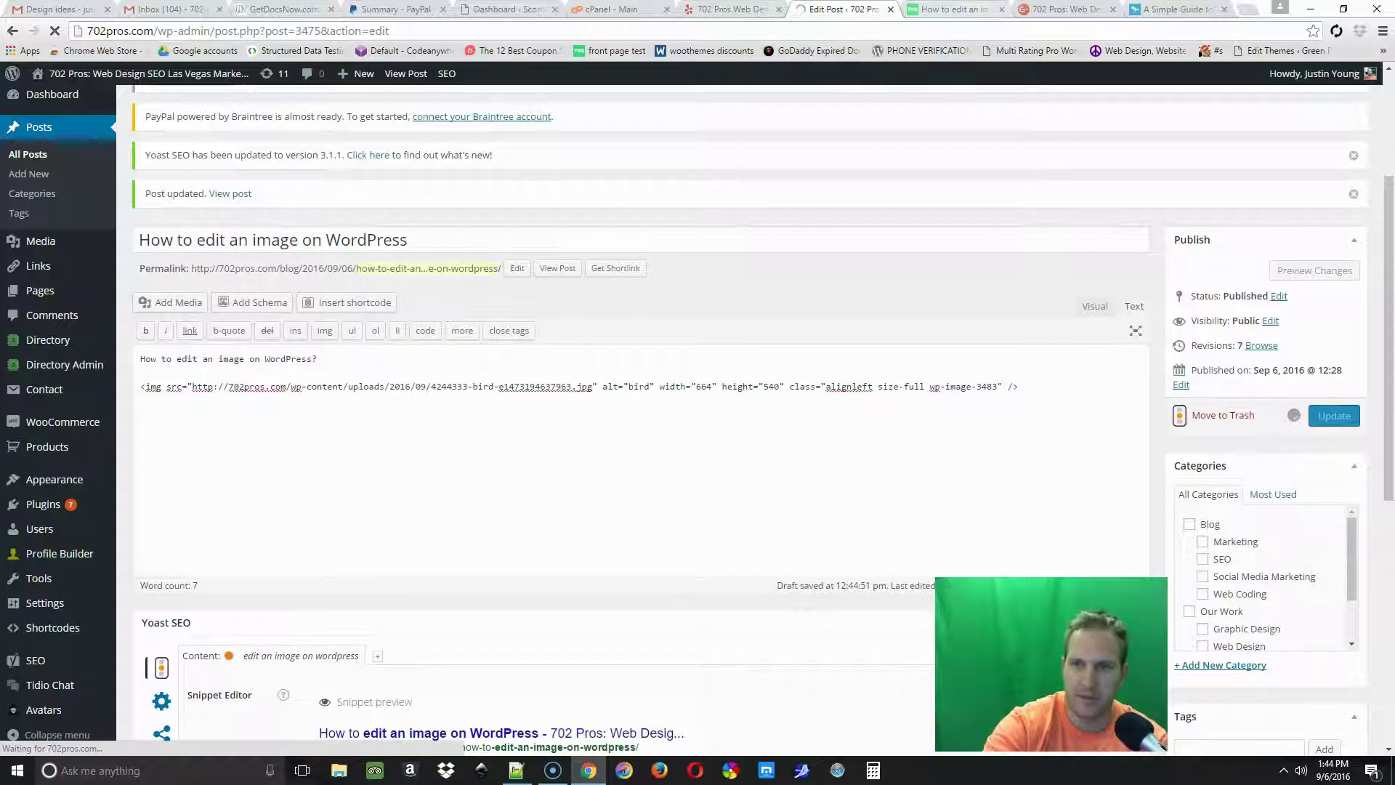
pyautogui.hotkey('ctrl', 'Tab')
pyautogui.press('F5')
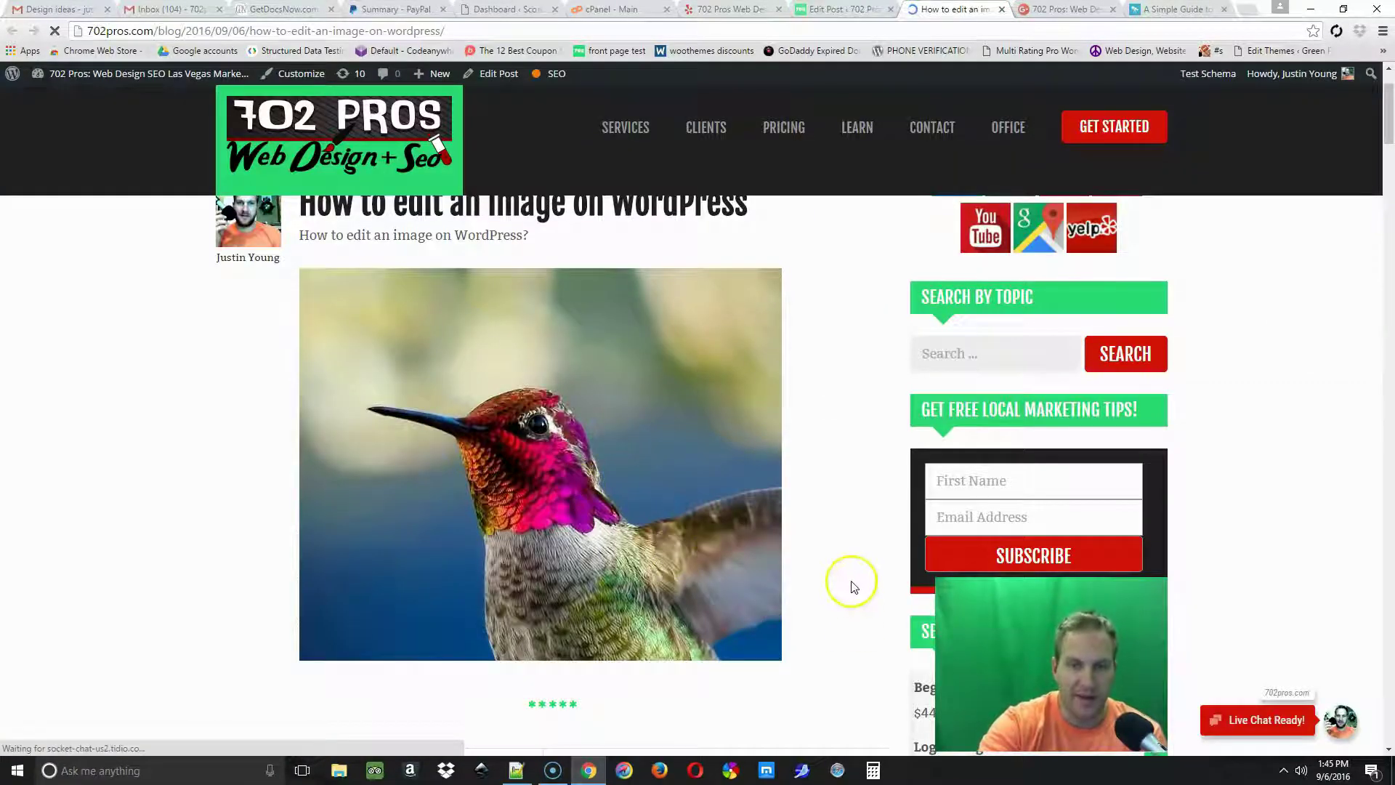